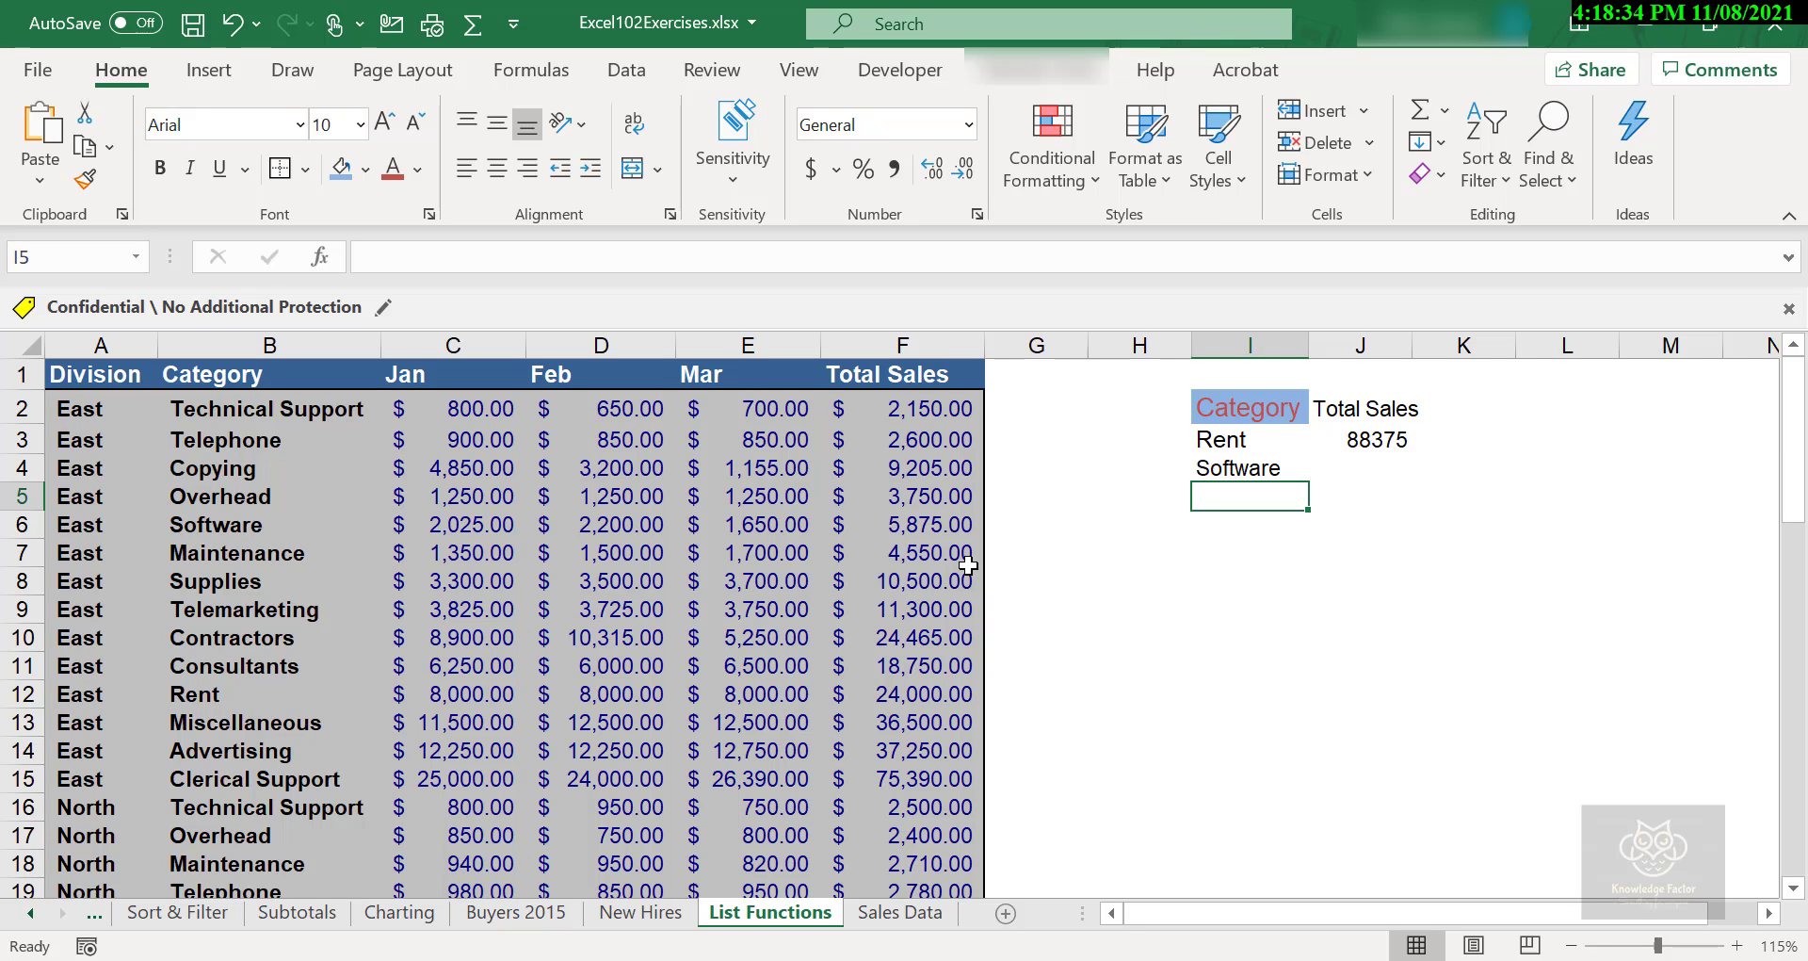
# - Edit the DSUM formula in cell J3 so its criteria range is I2:I3
pyautogui.click(1363, 443)
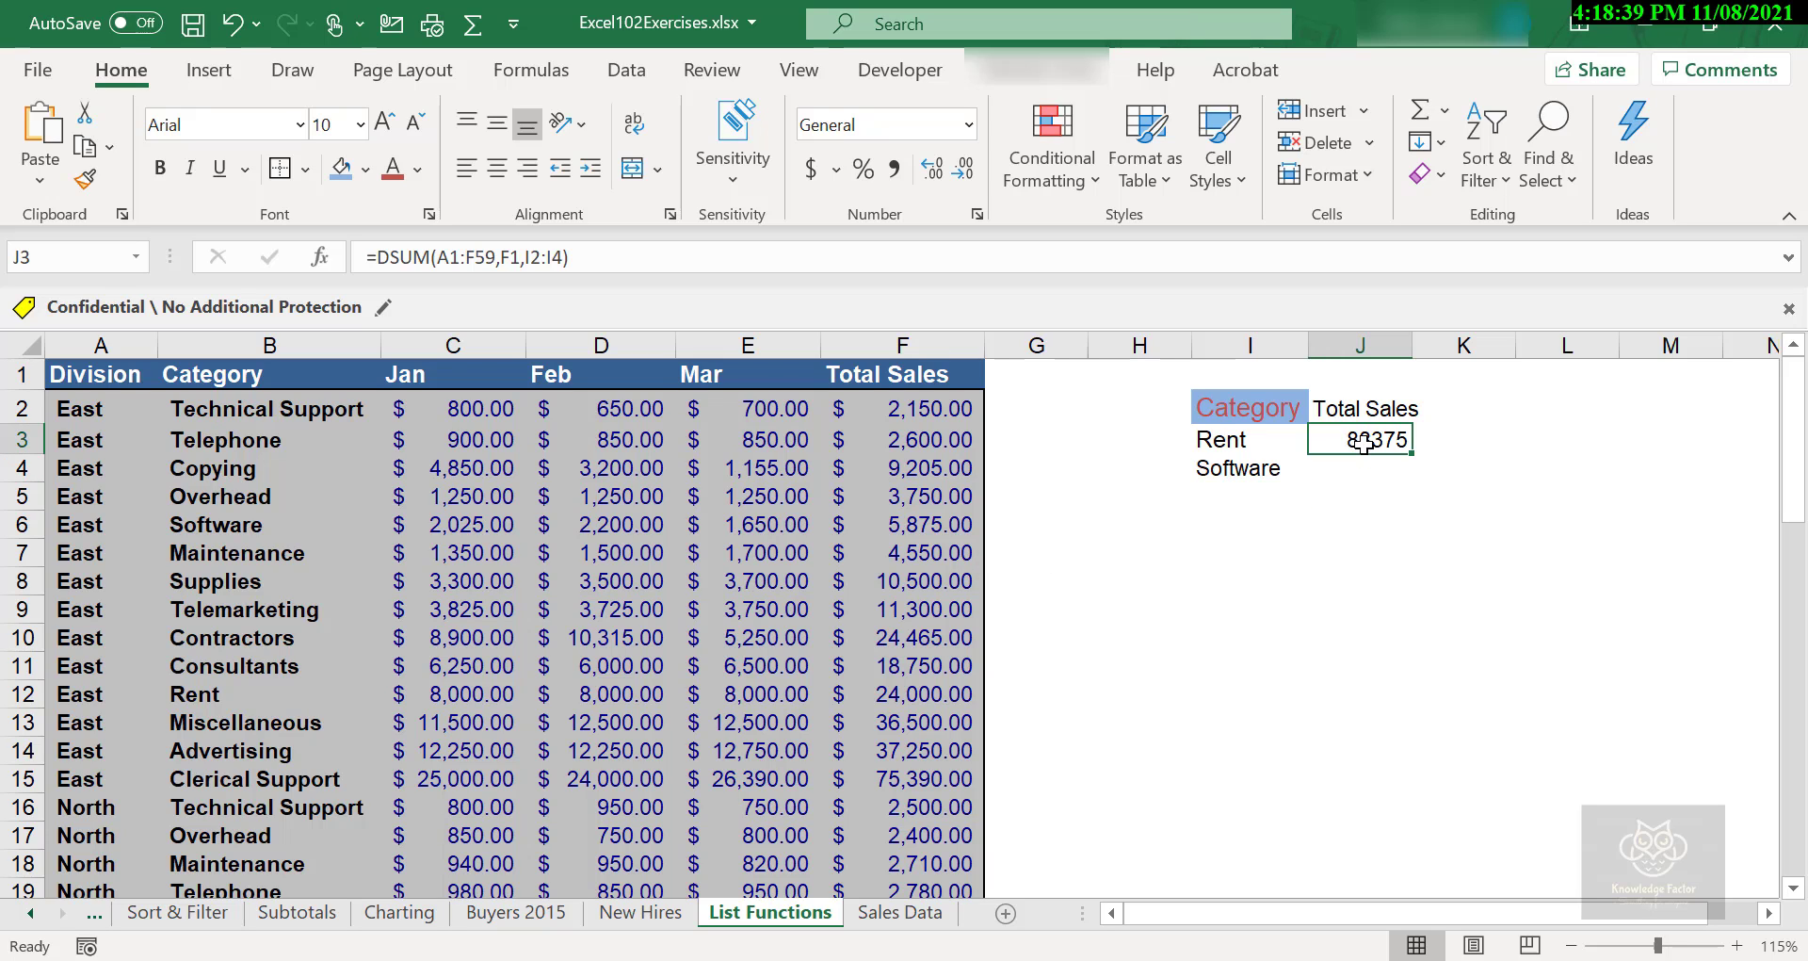
pyautogui.doubleClick(1363, 443)
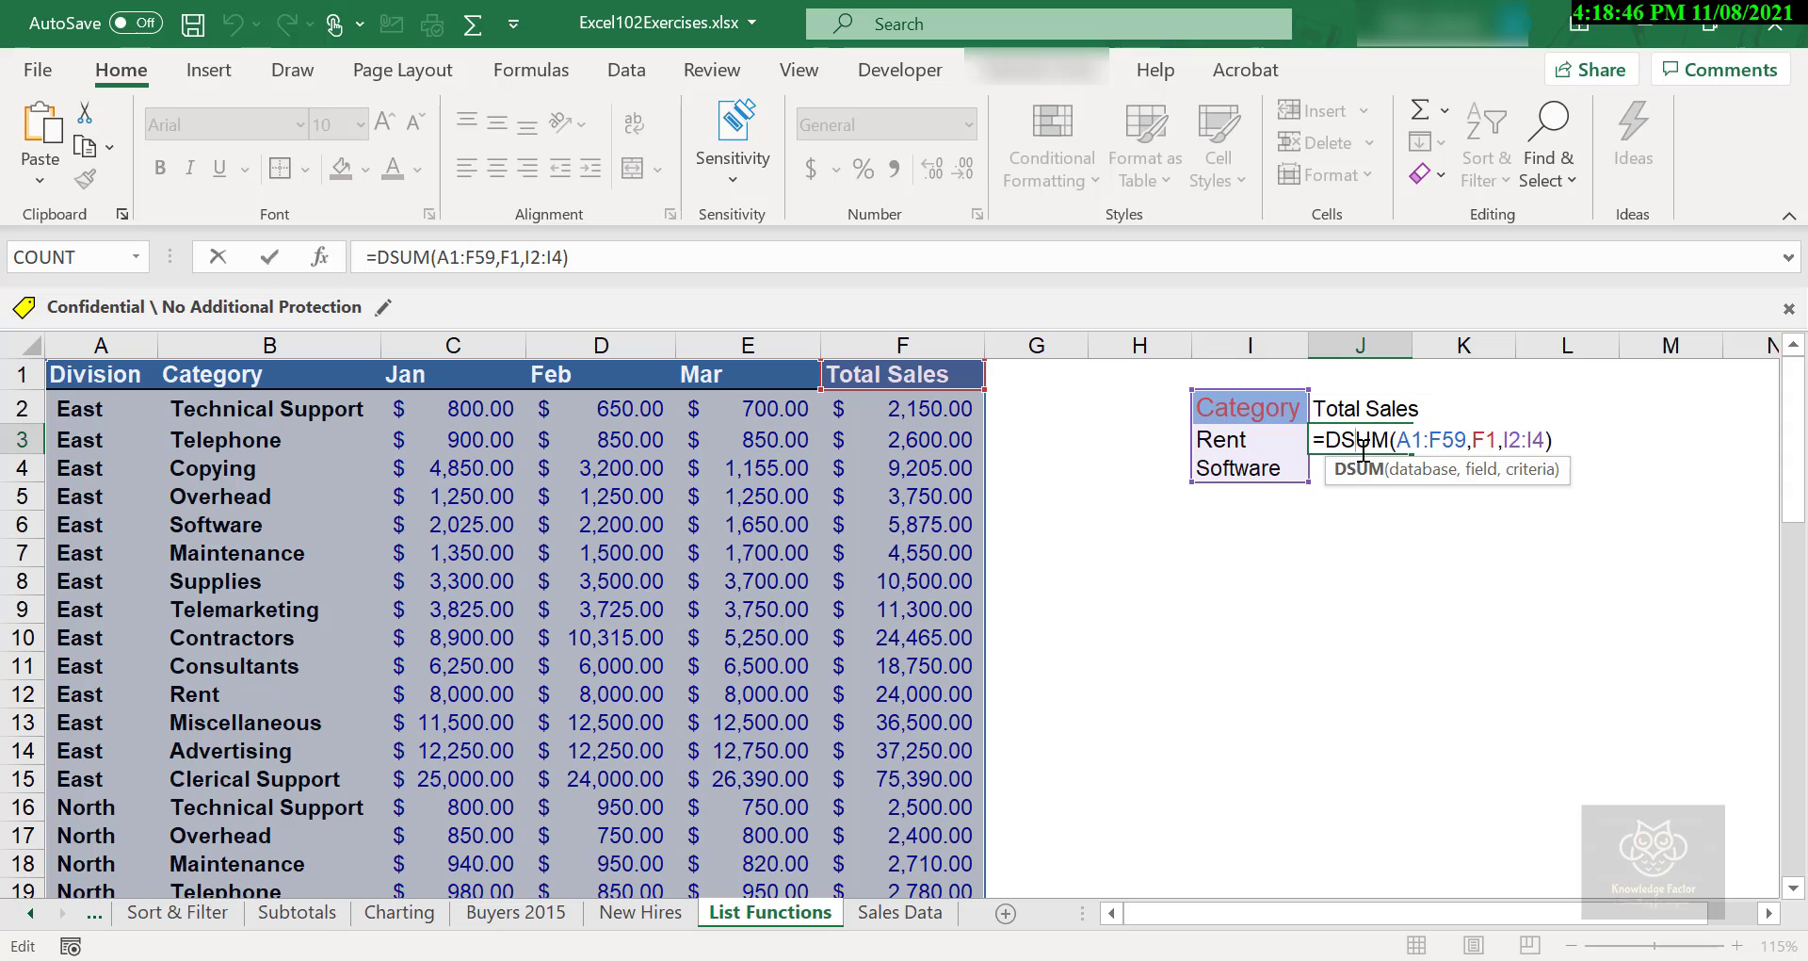
pyautogui.click(1545, 440)
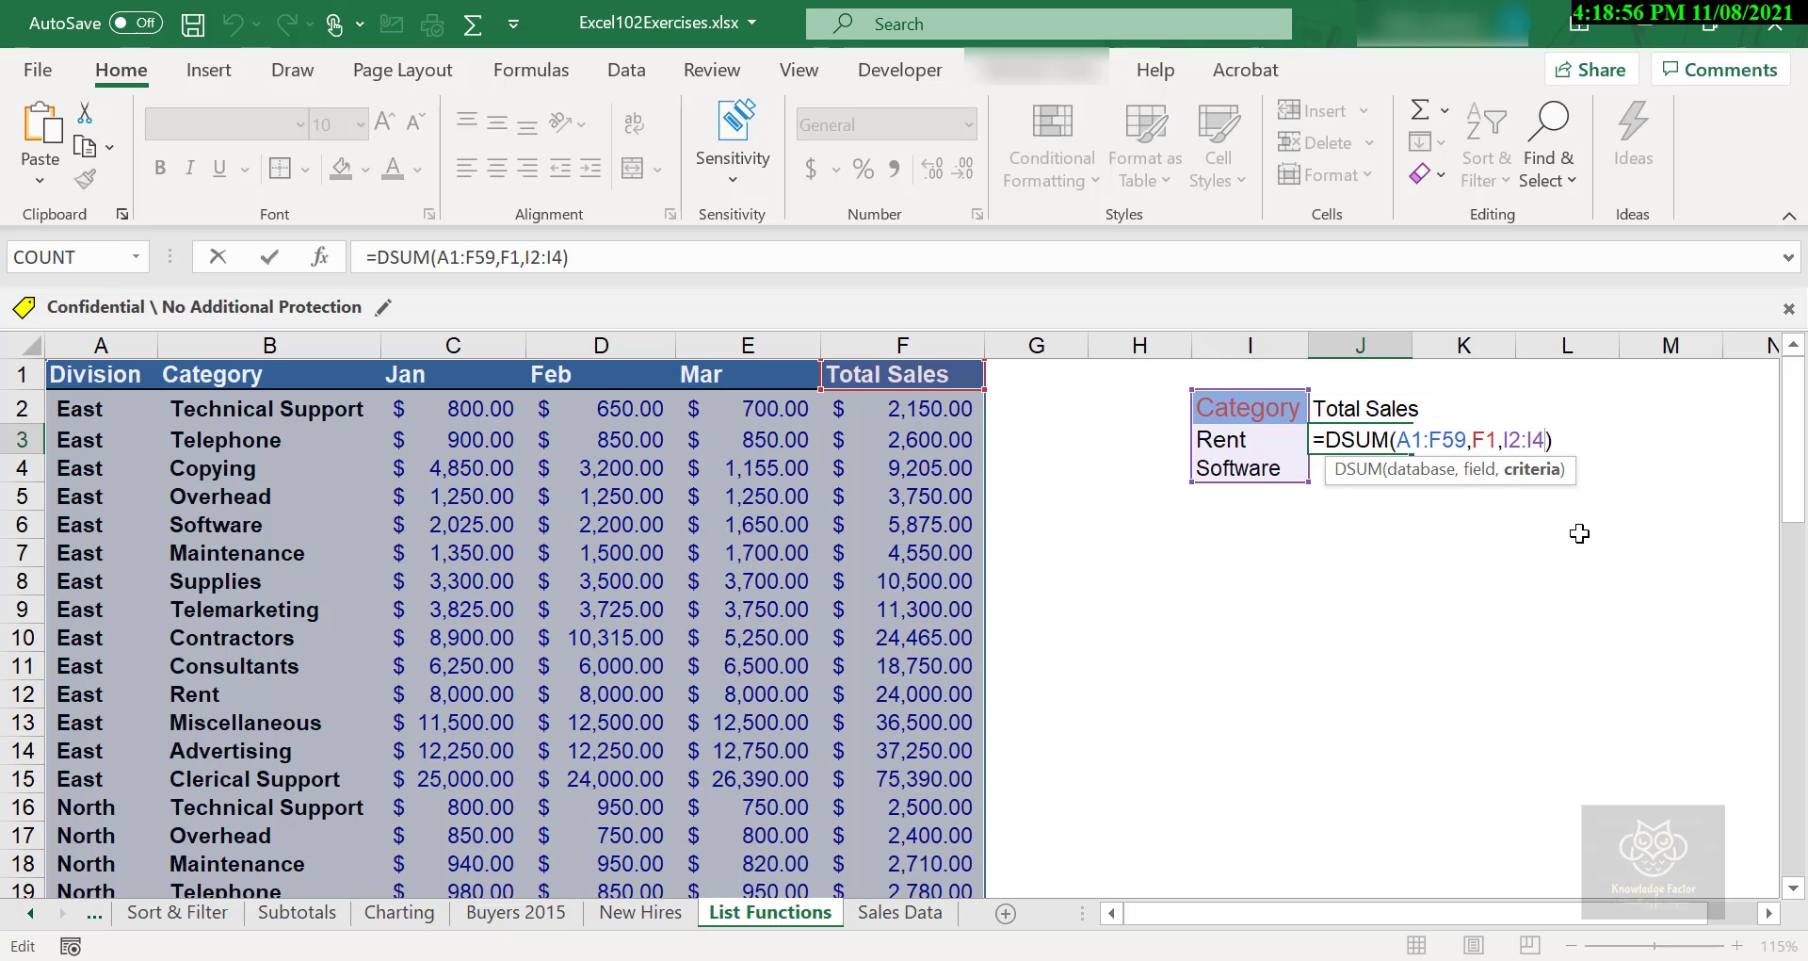
pyautogui.press('BackSpace')
pyautogui.write('3')
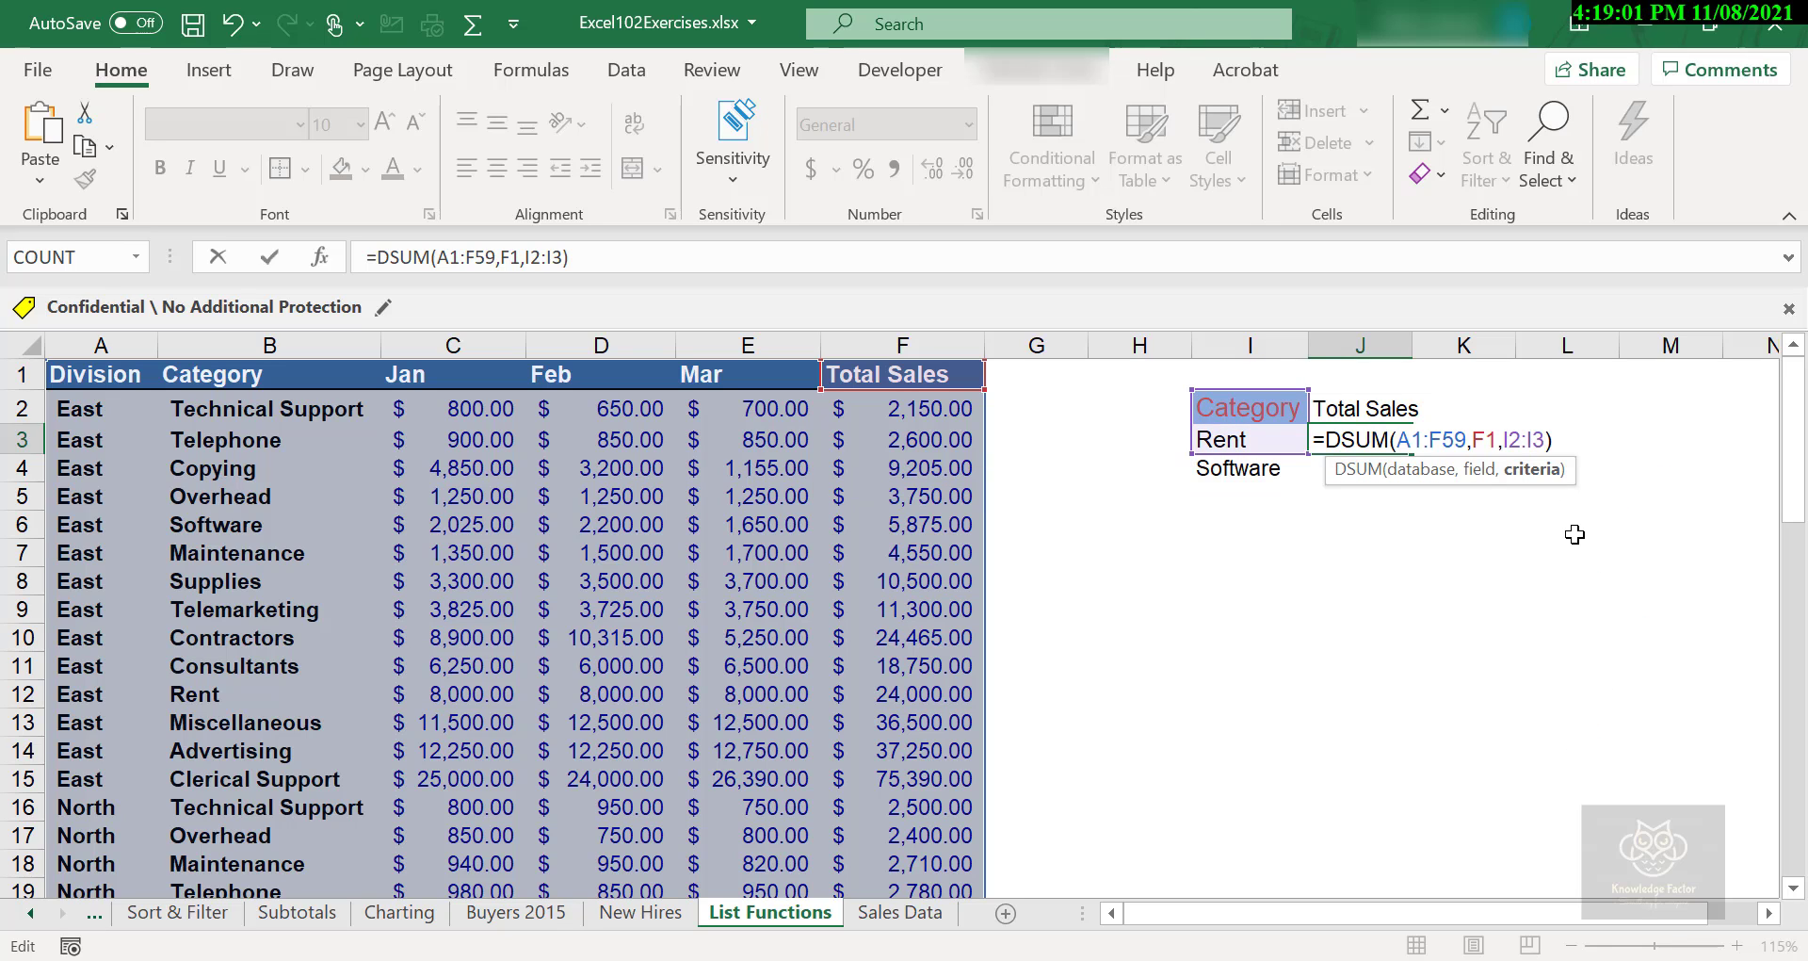
pyautogui.press('Return')
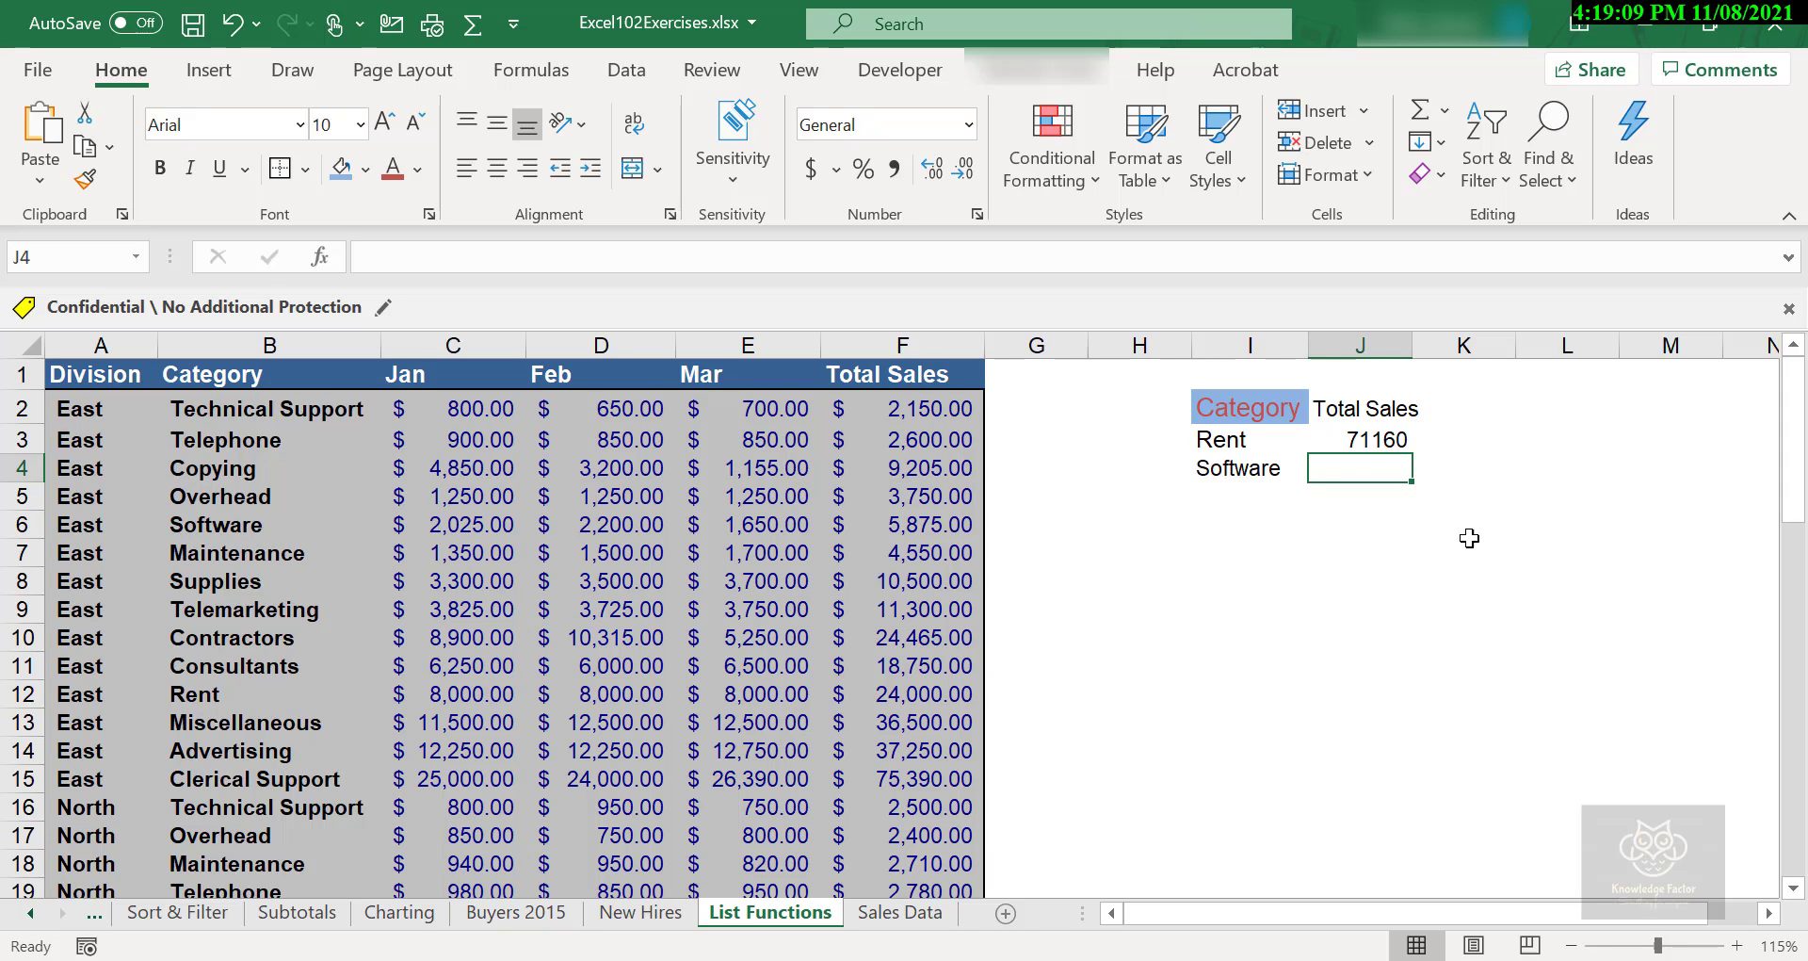
# - Clear the Software criterion from cell I4
pyautogui.click(1208, 468)
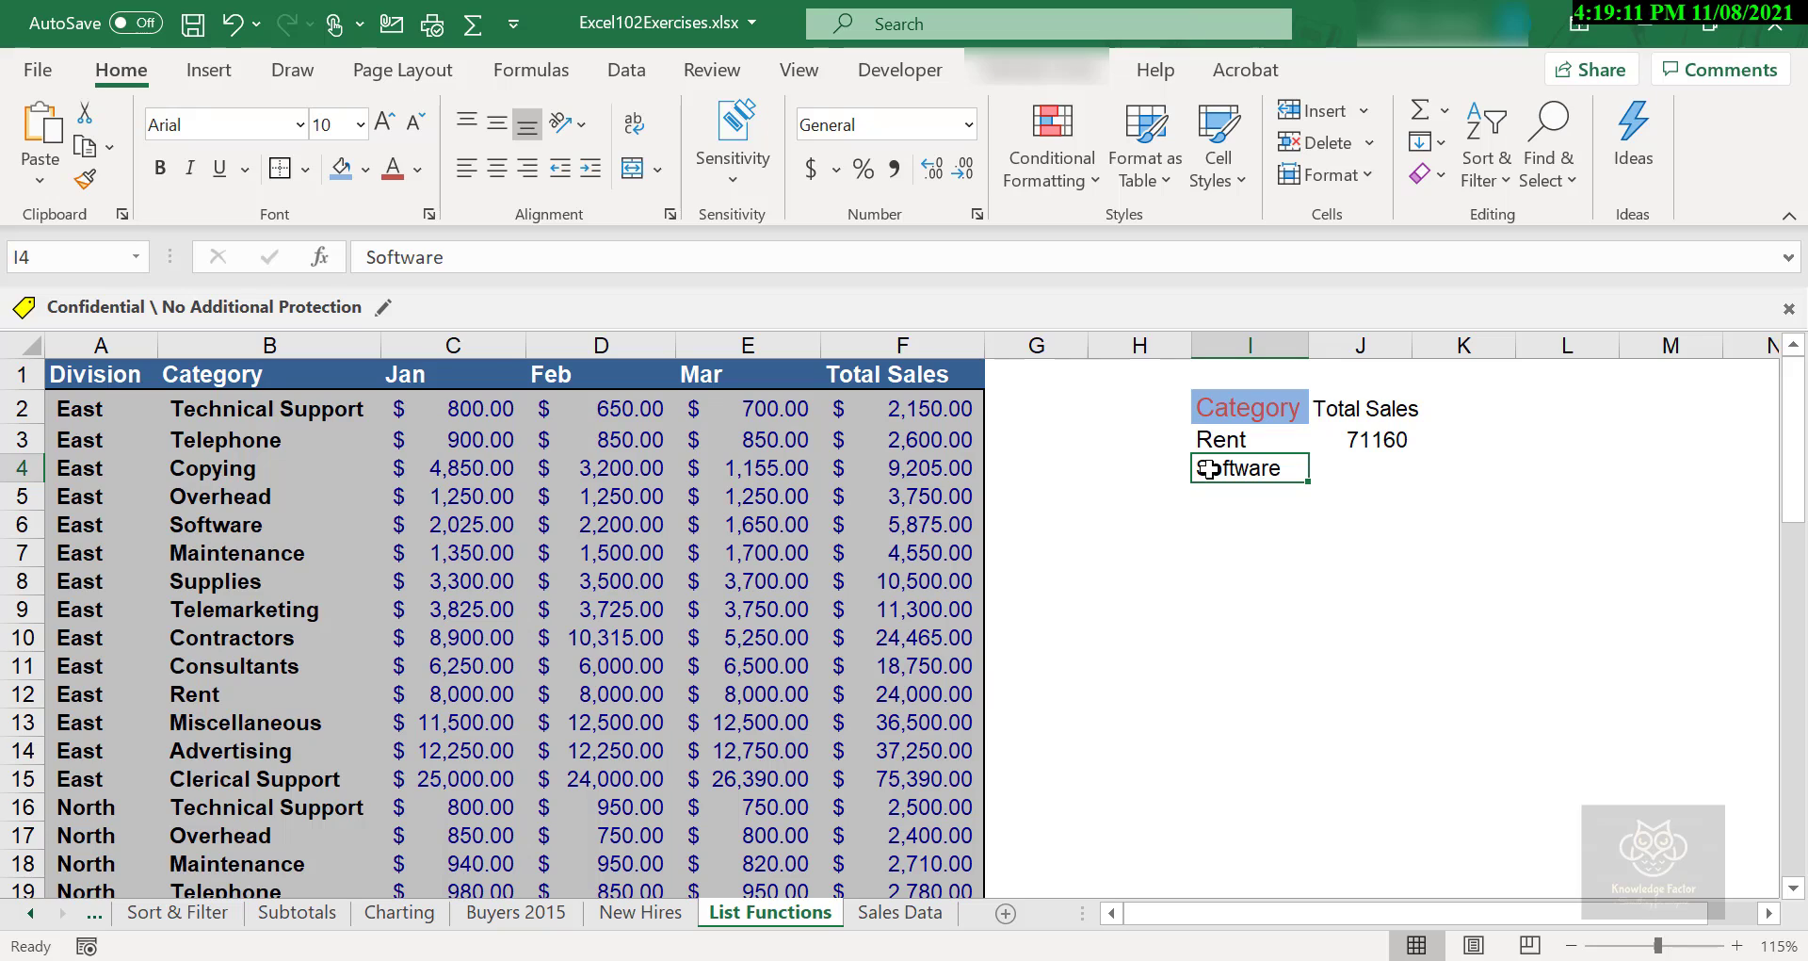
pyautogui.press('Delete')
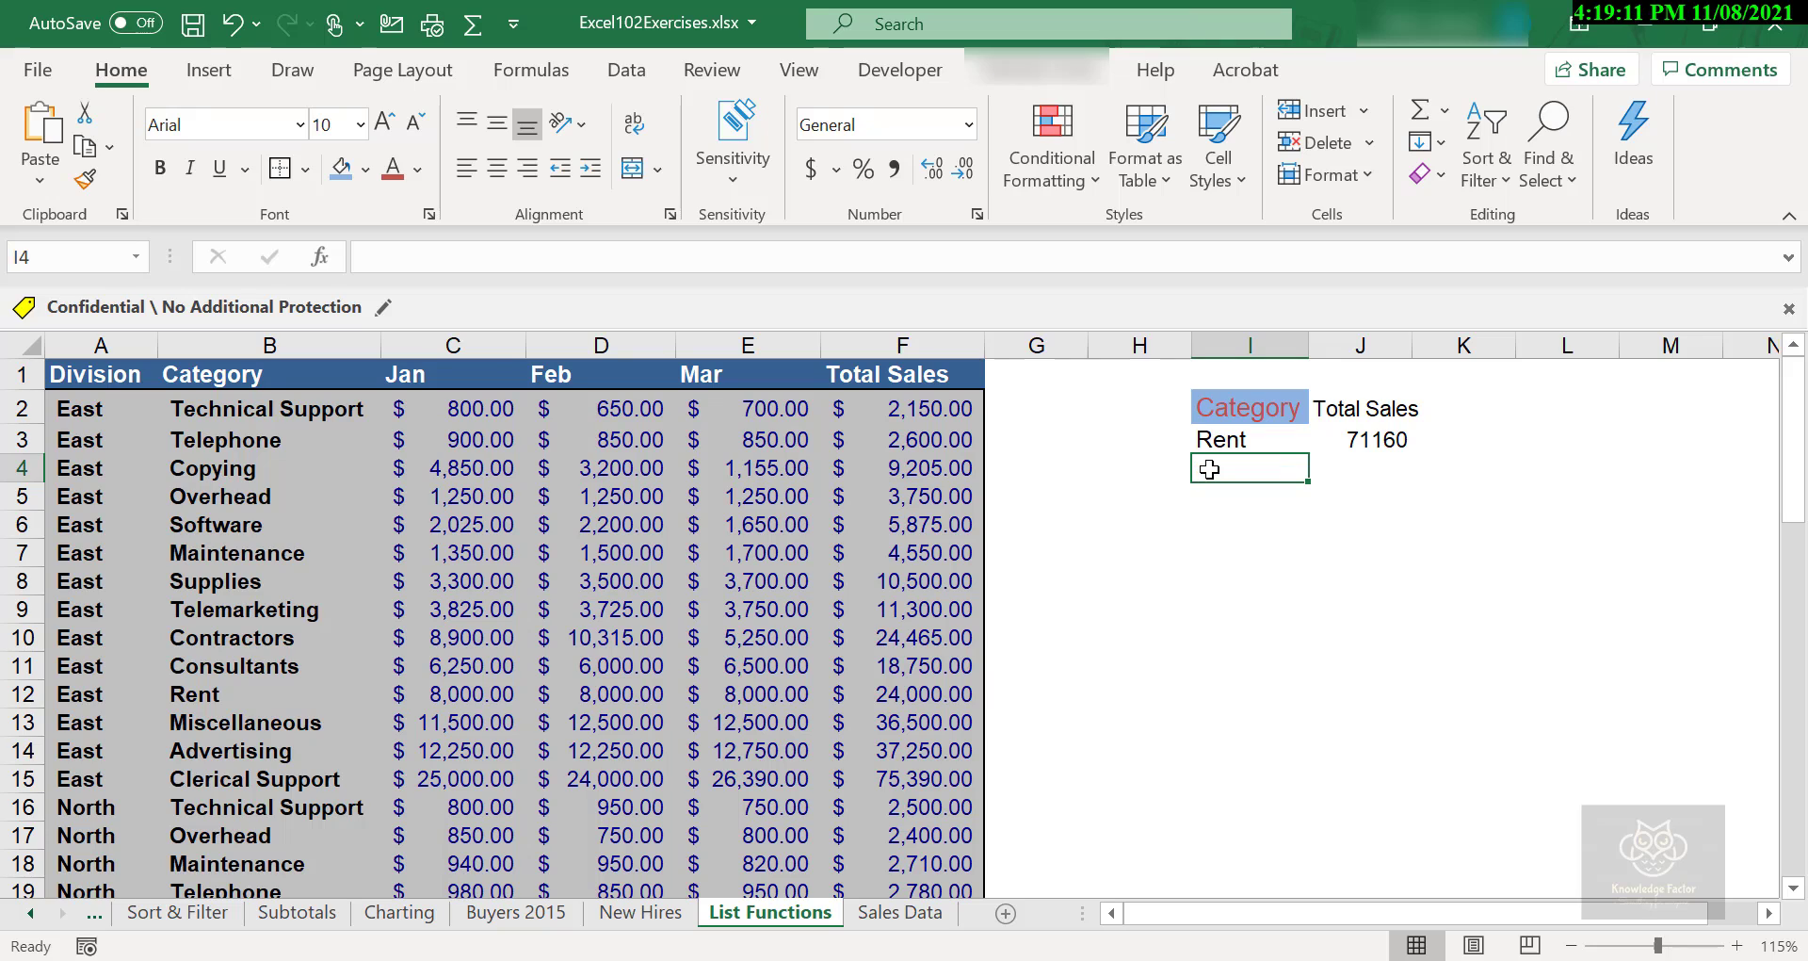
pyautogui.click(1249, 561)
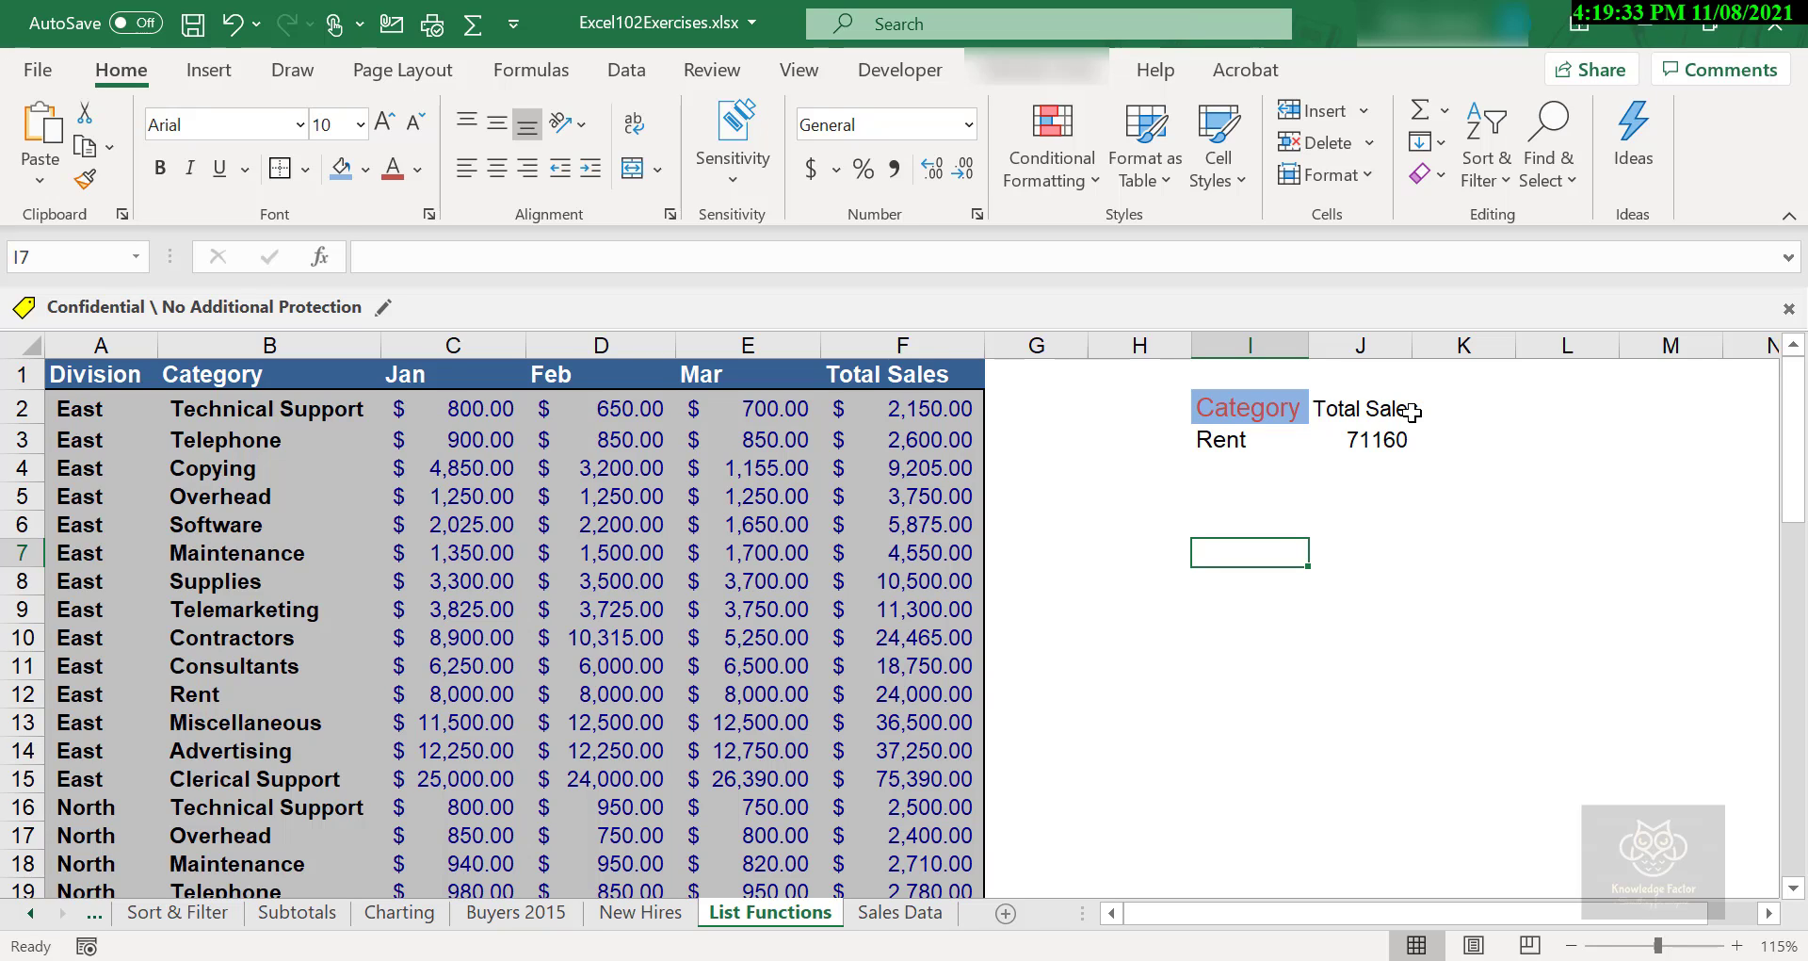
# - Add a Division header in H2 and copy the Category header's formatting onto it
pyautogui.click(1150, 413)
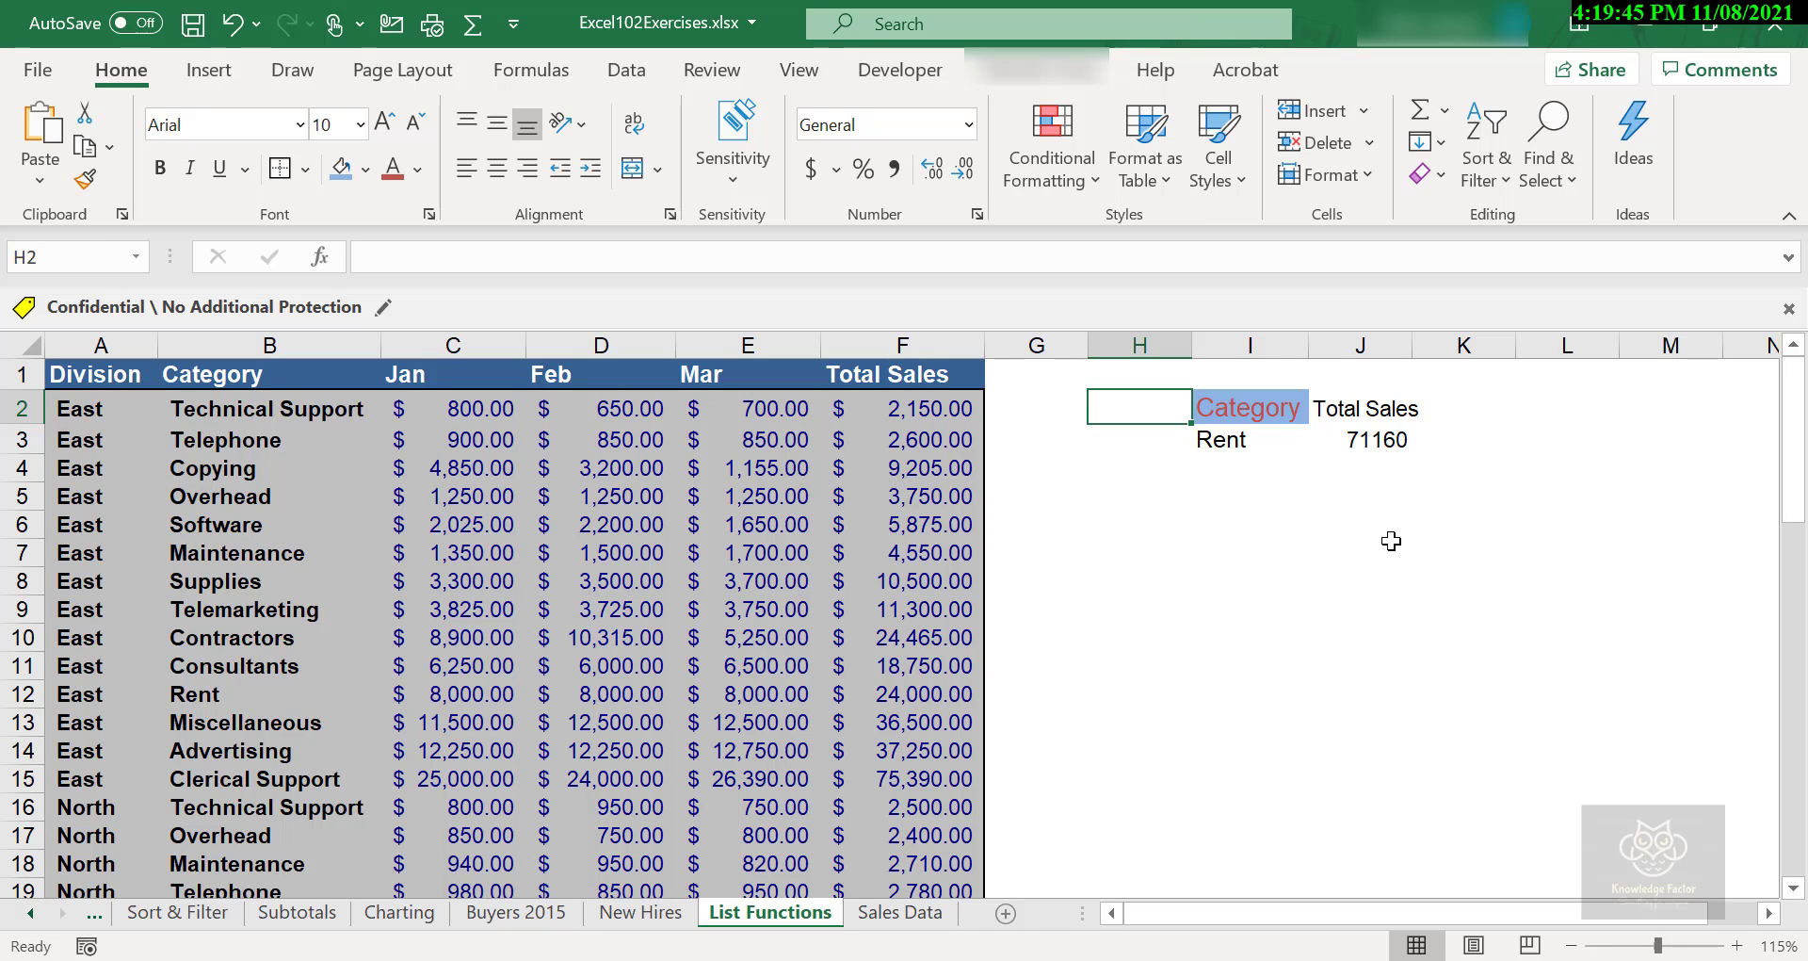
pyautogui.write('Div')
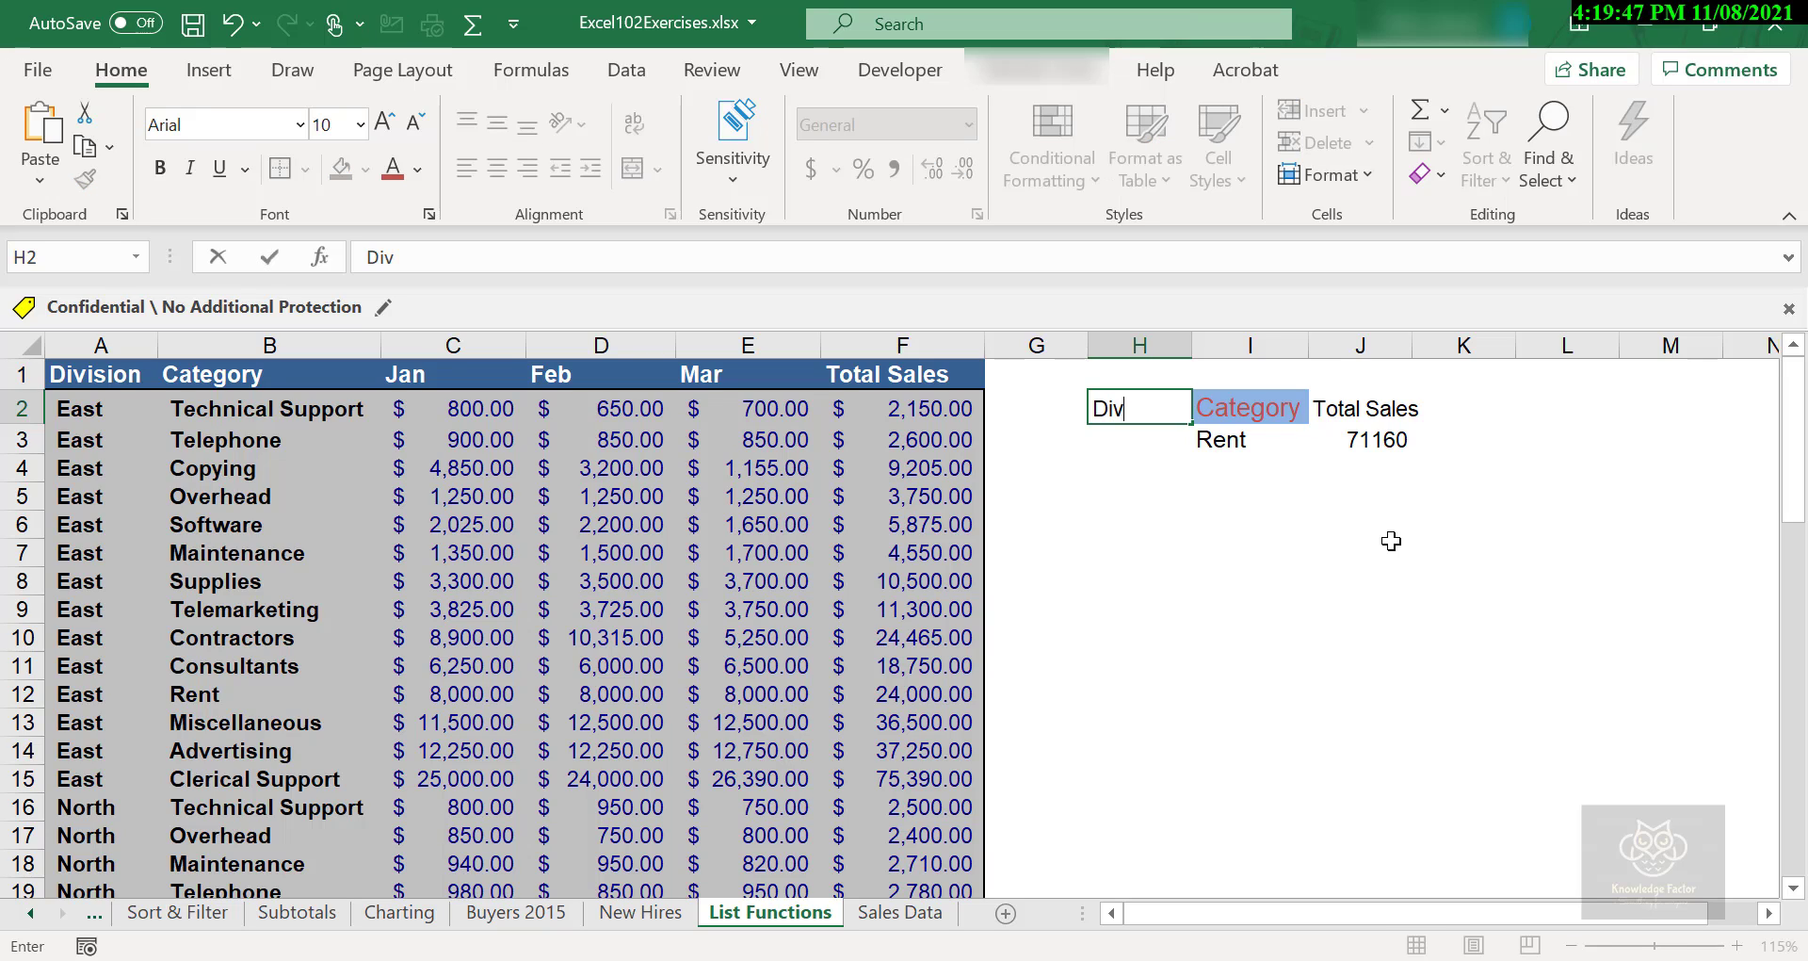
pyautogui.write('ision')
pyautogui.press('Return')
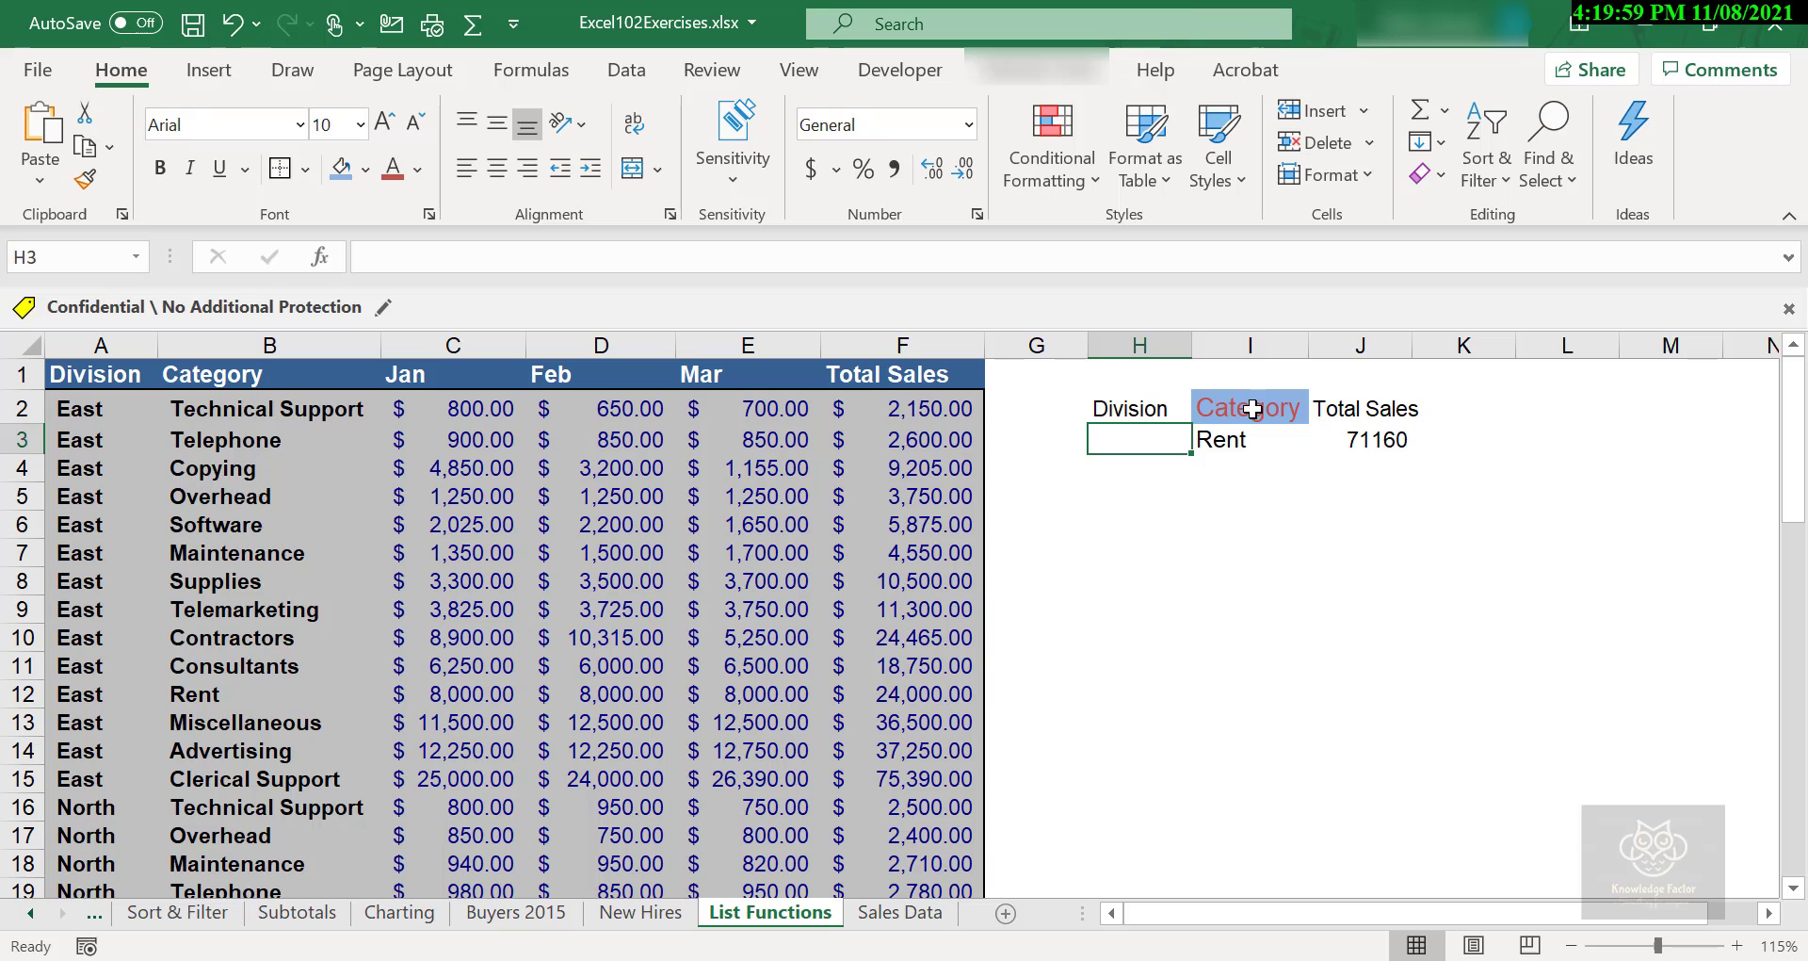
pyautogui.click(1253, 409)
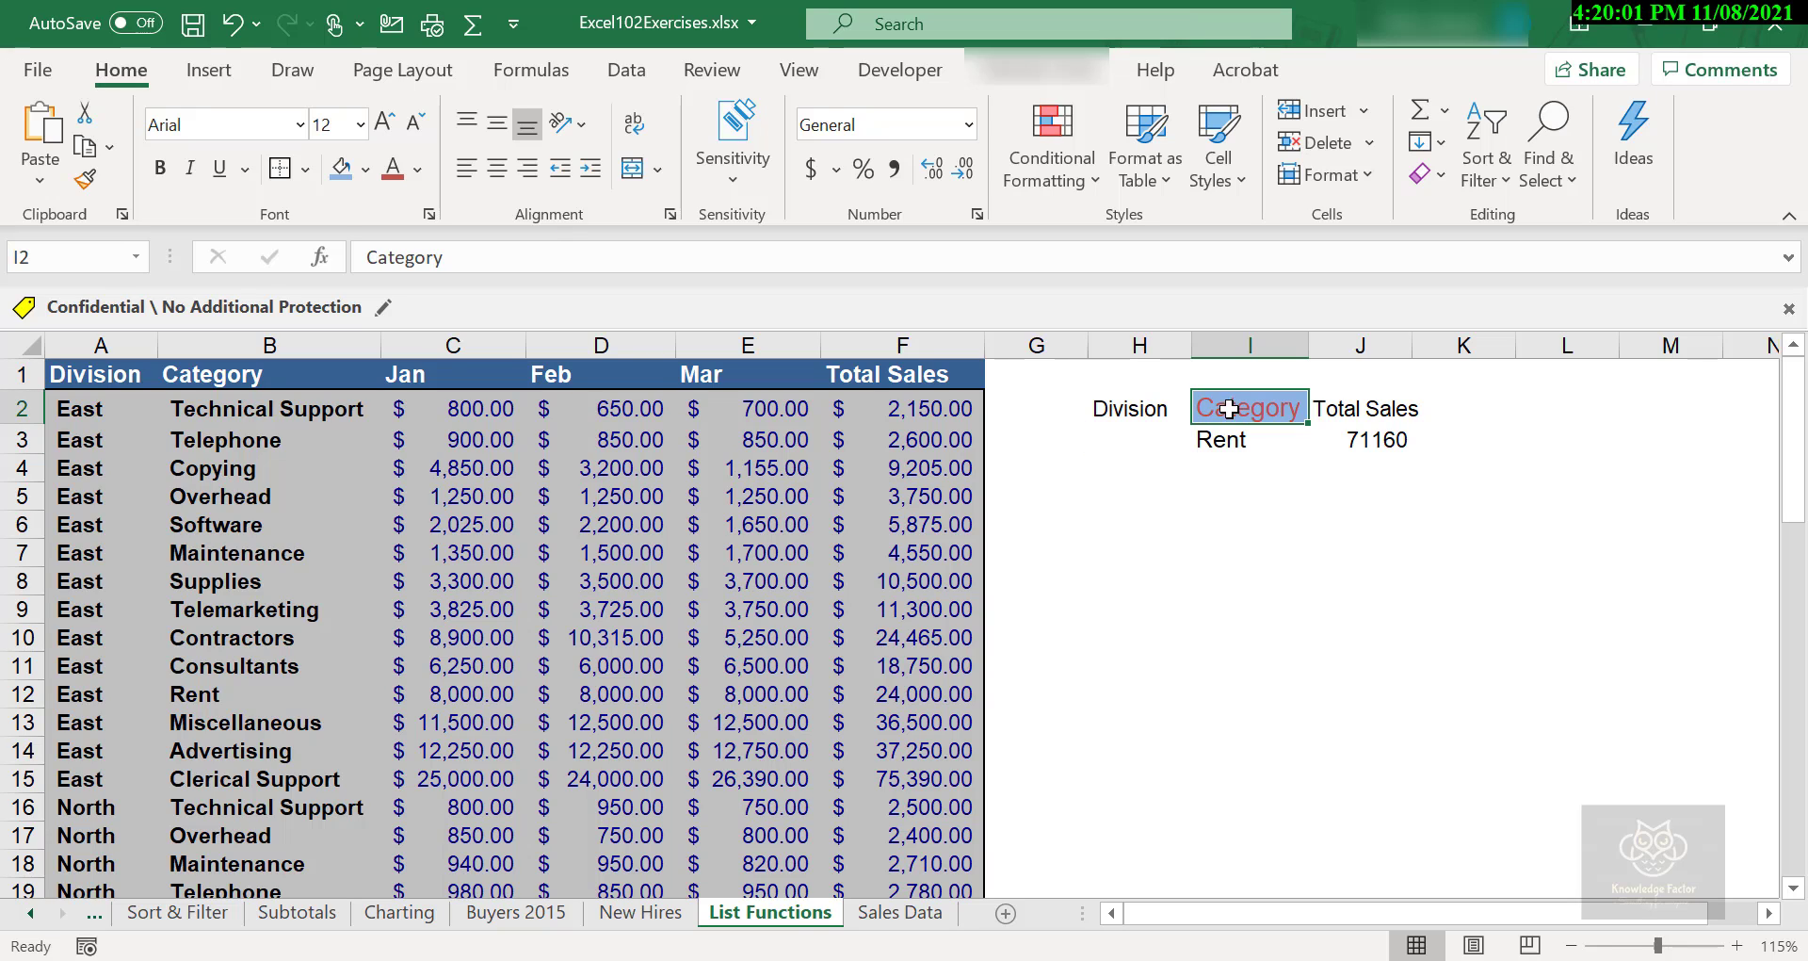
pyautogui.click(84, 184)
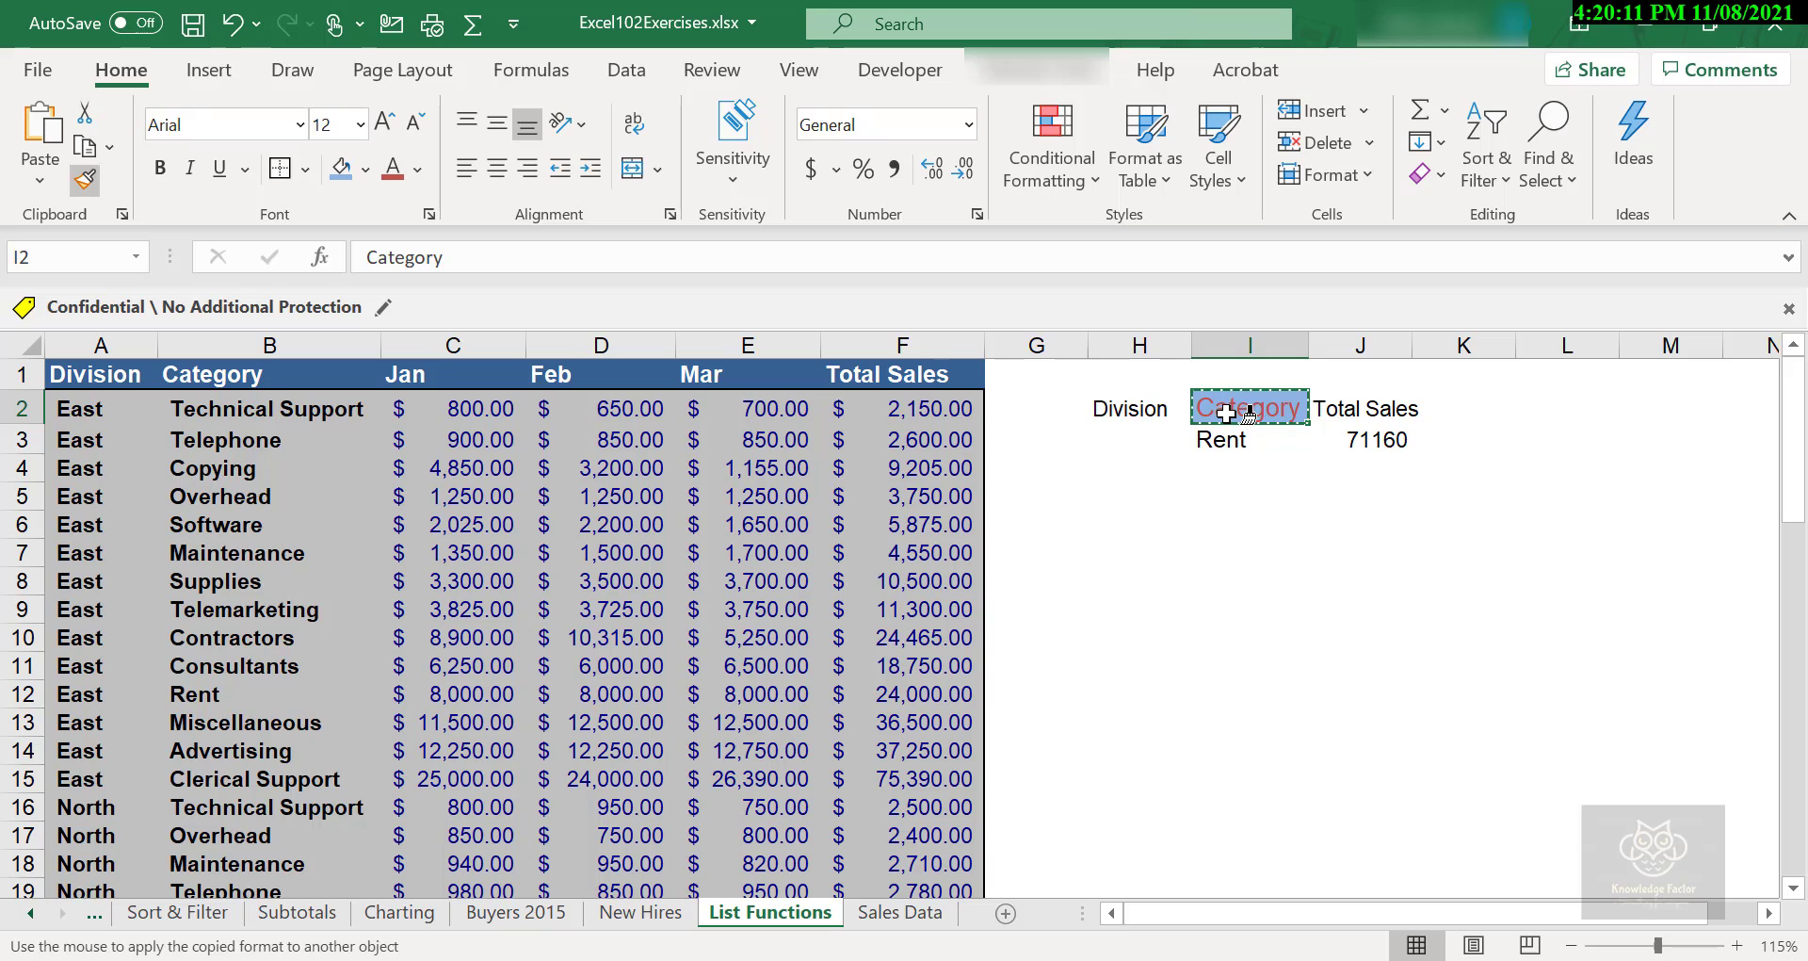
pyautogui.click(1148, 411)
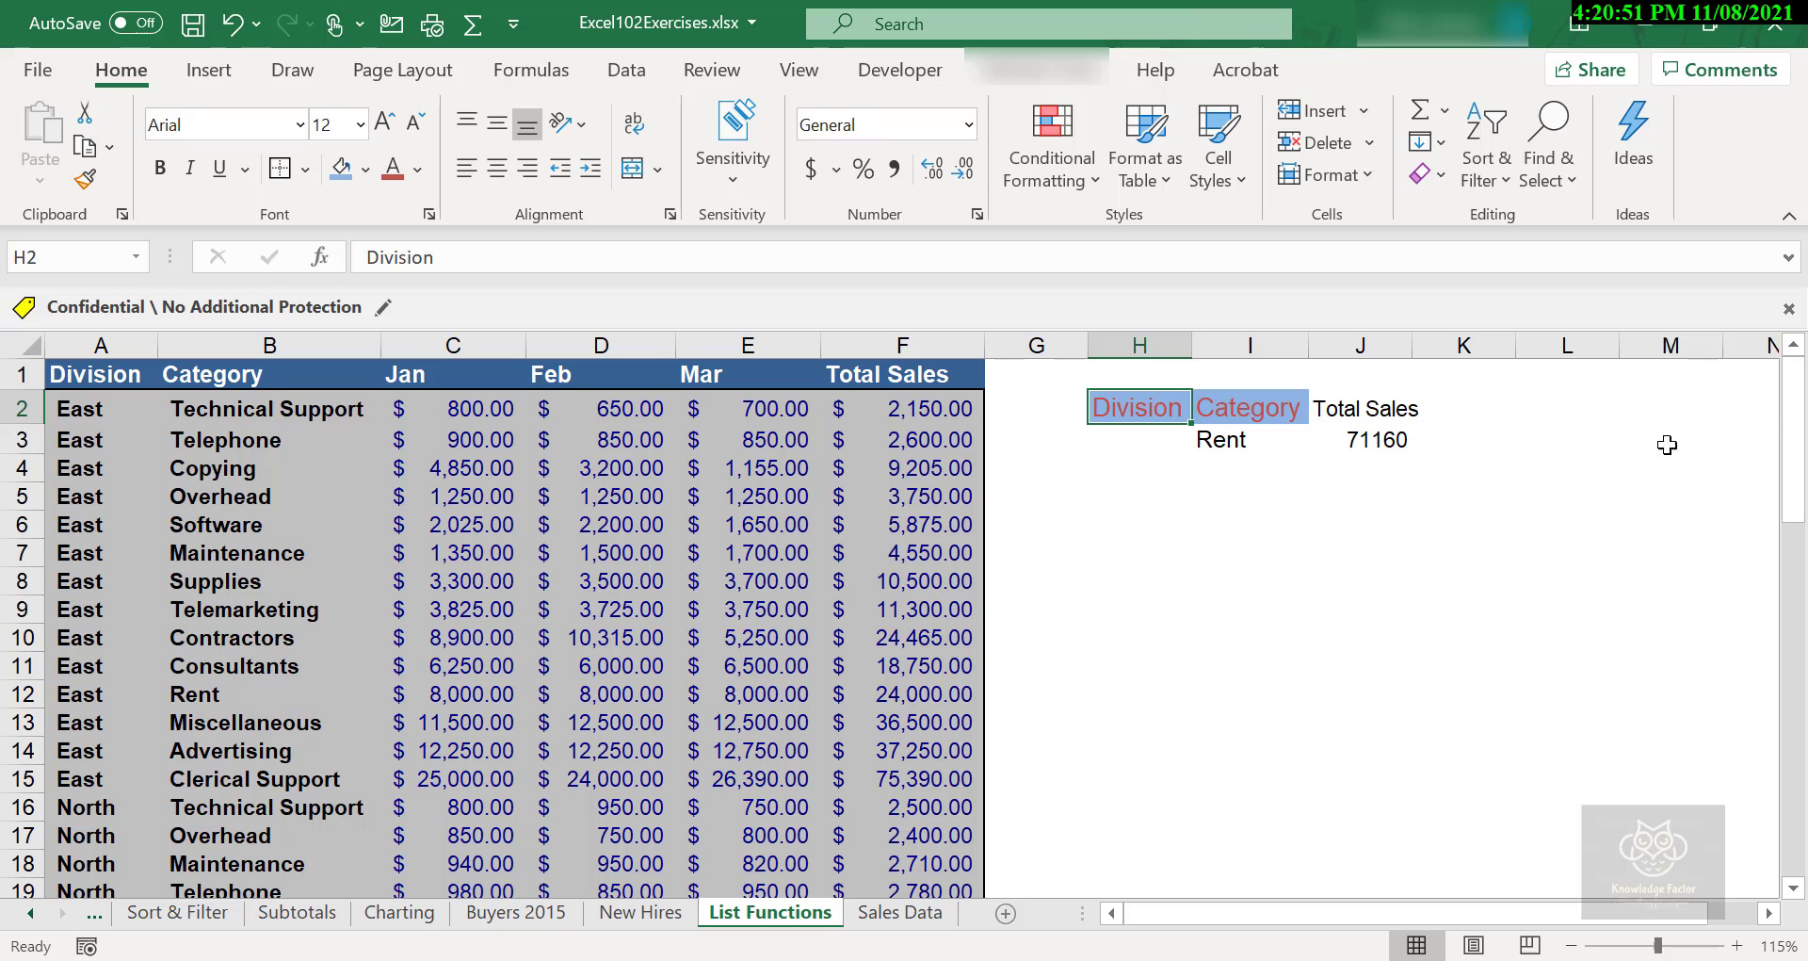
# - Enter North as the Division criterion in cell H3
pyautogui.click(1153, 442)
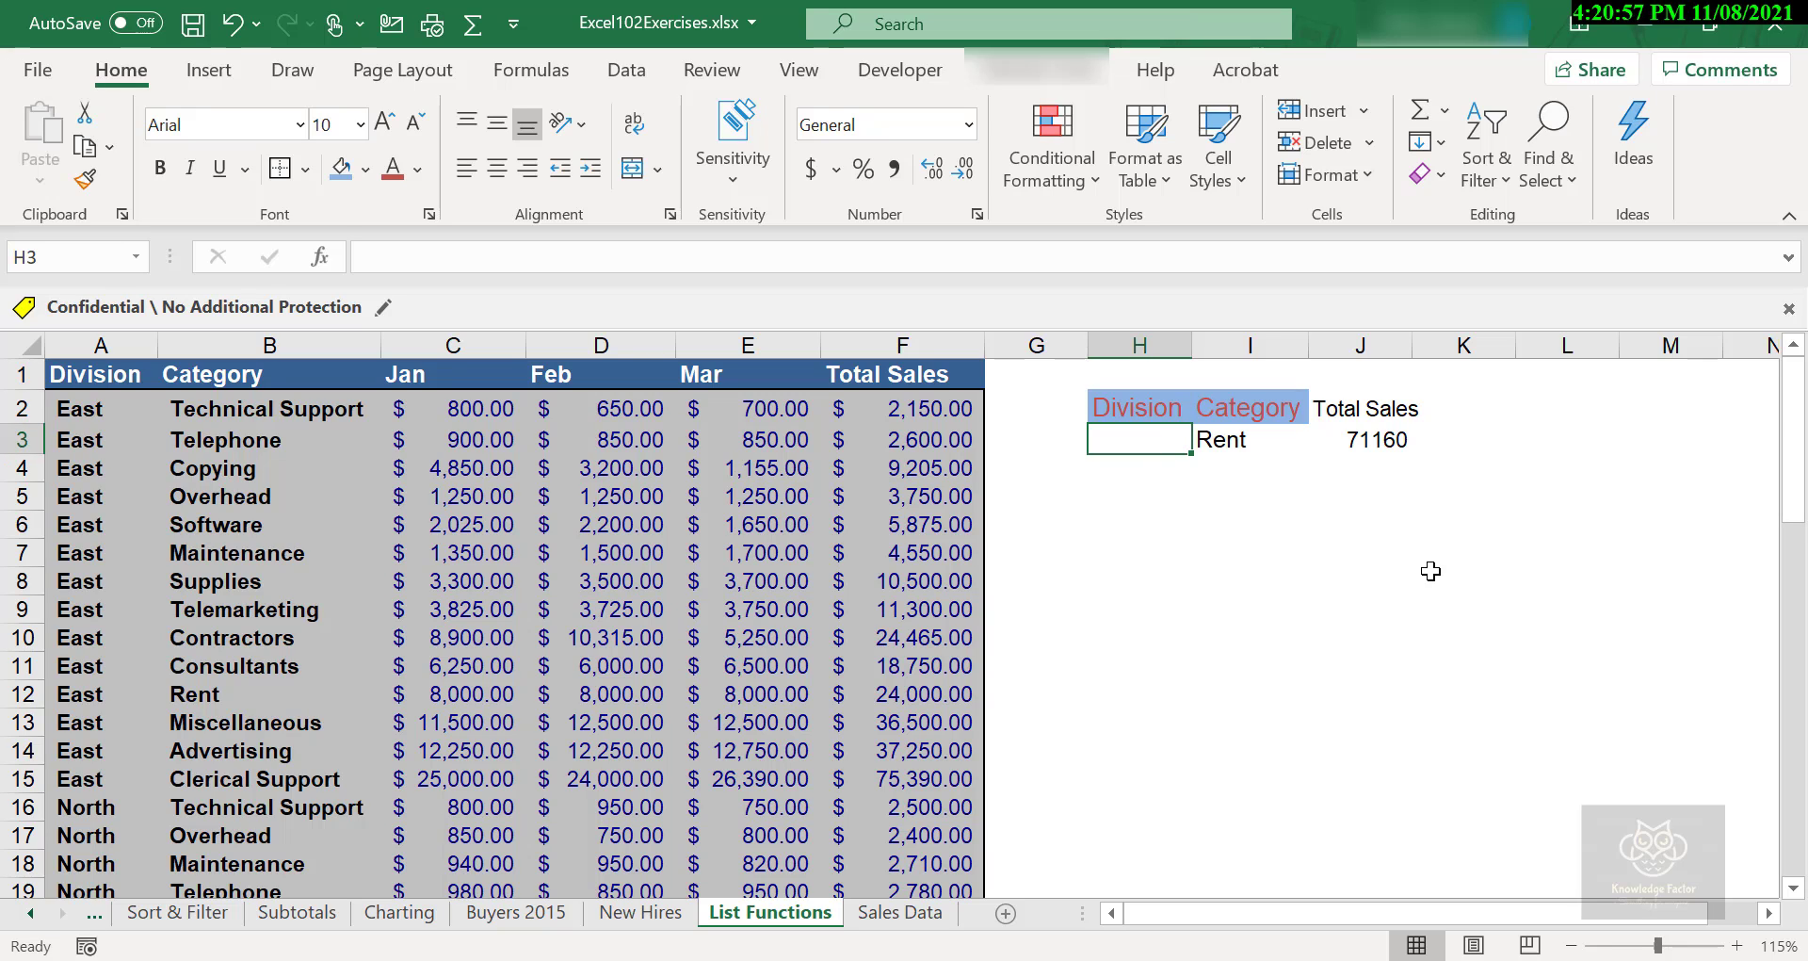
pyautogui.write('North')
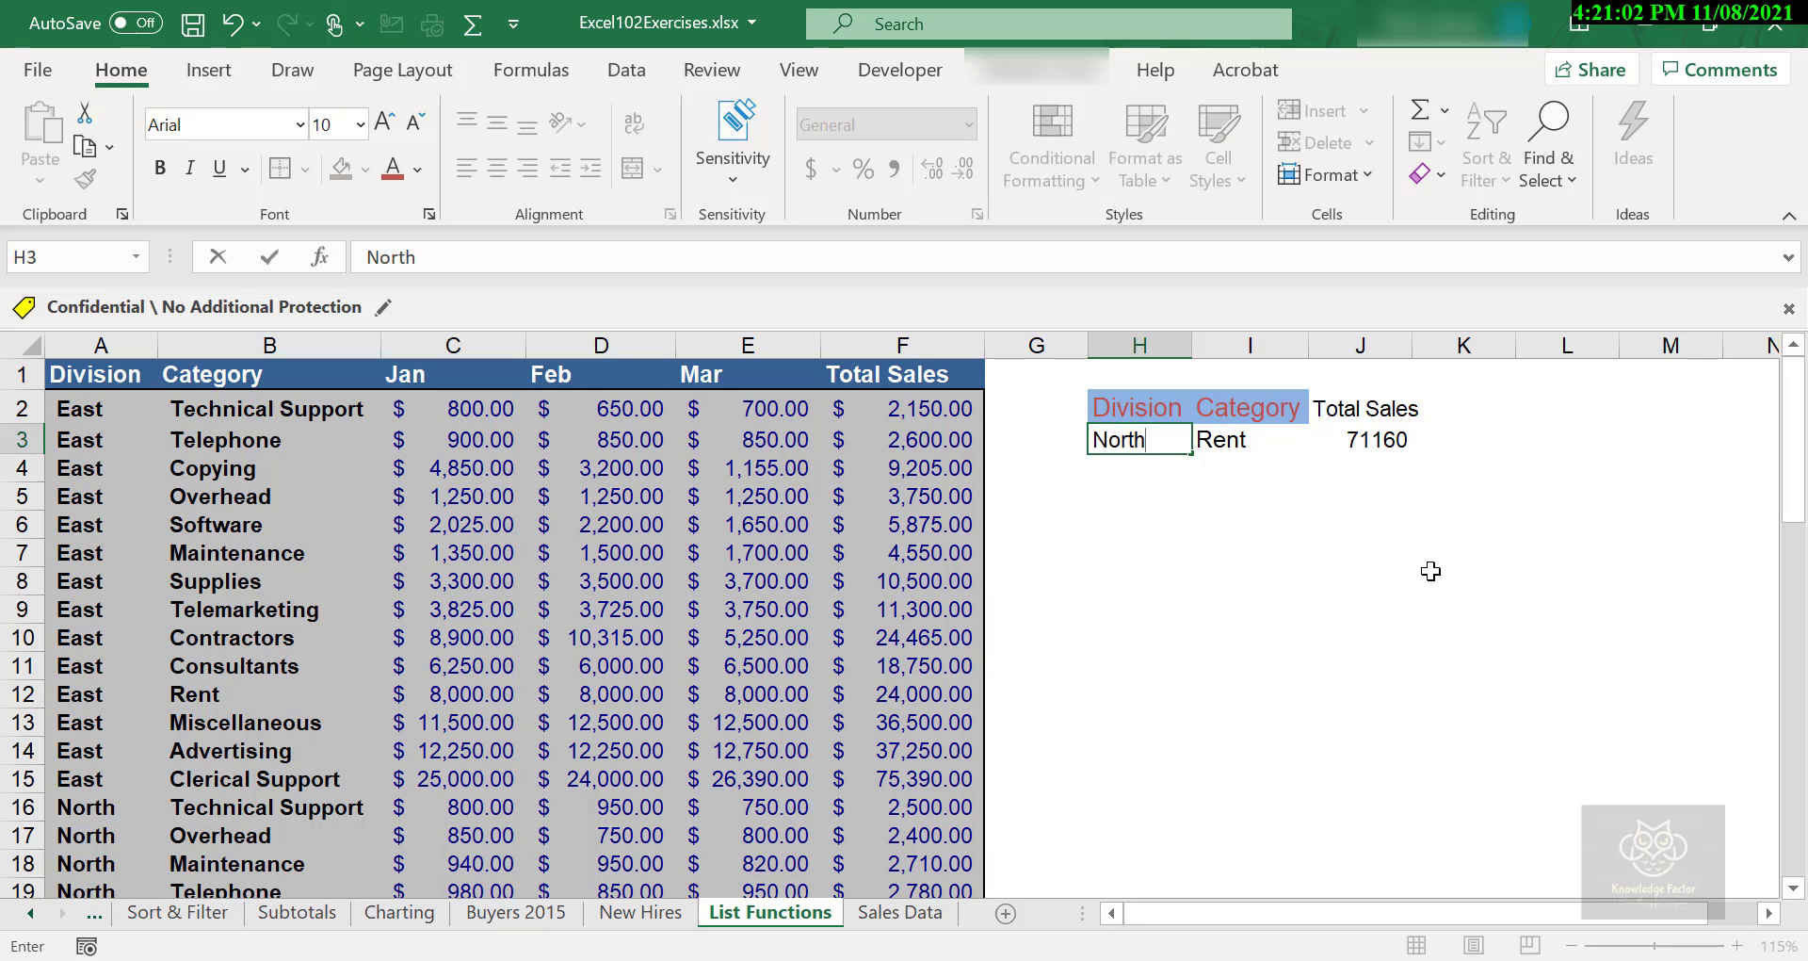
pyautogui.press('Return')
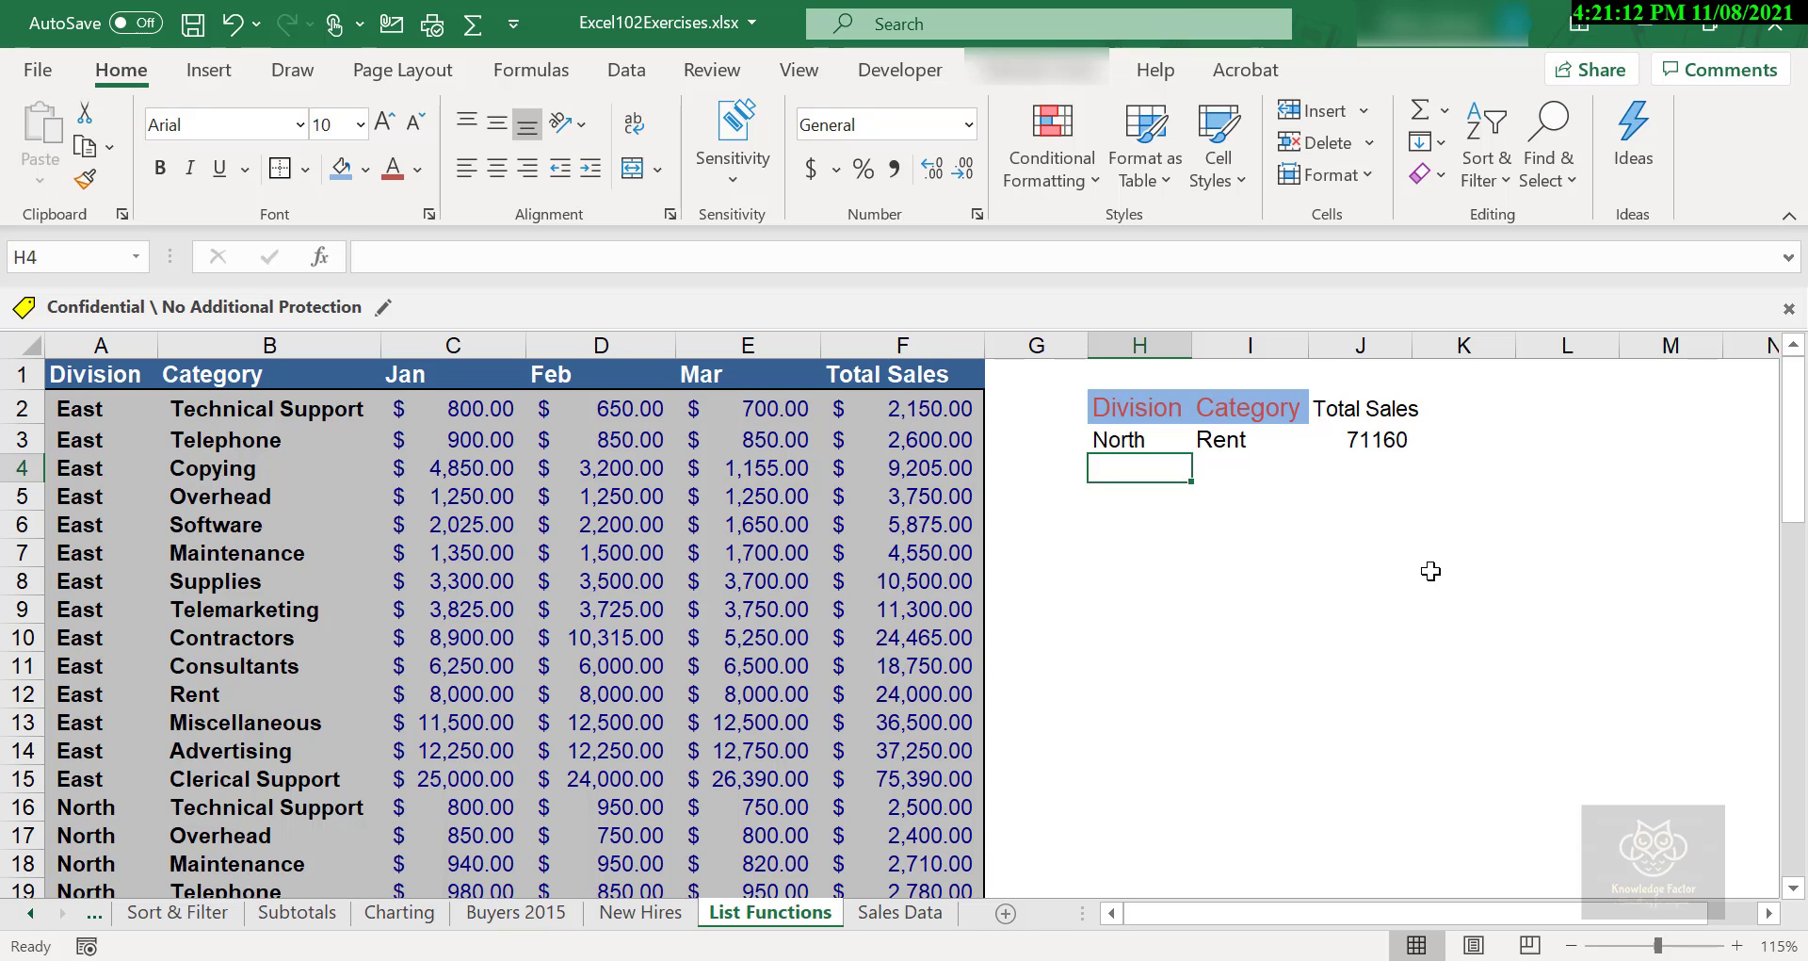
# - Change the criteria argument of the DSUM function in J3 to H2:I3
pyautogui.click(1365, 439)
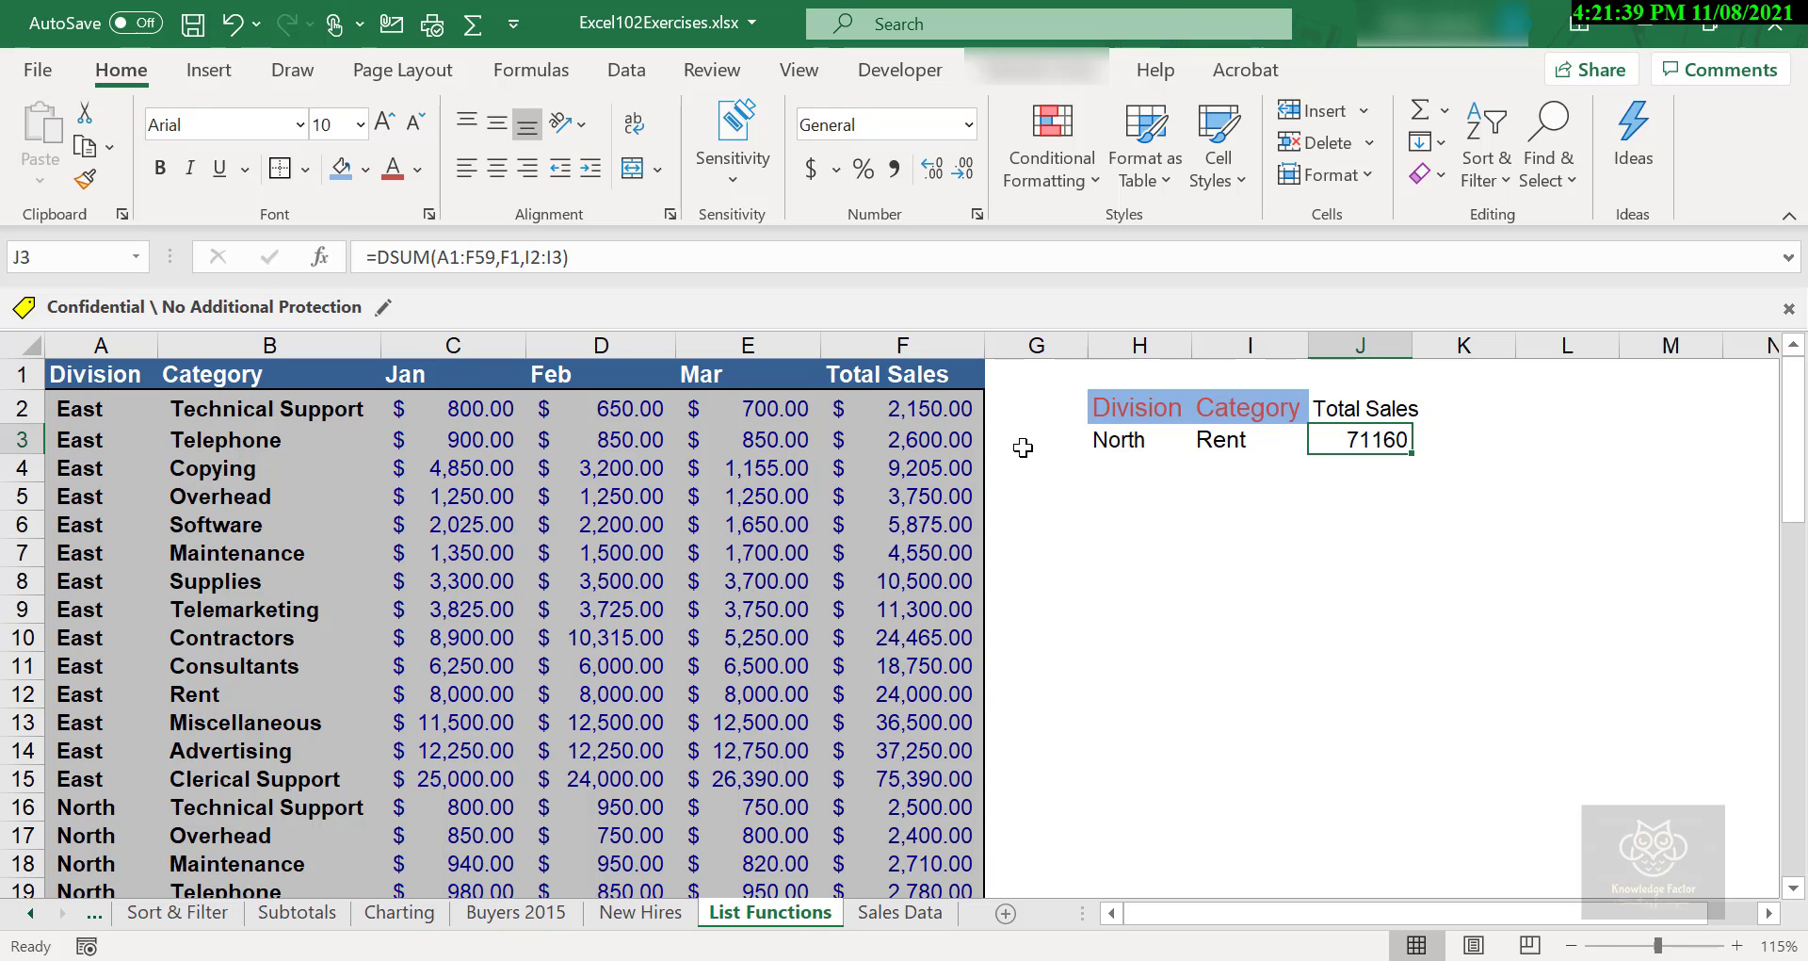
pyautogui.click(320, 259)
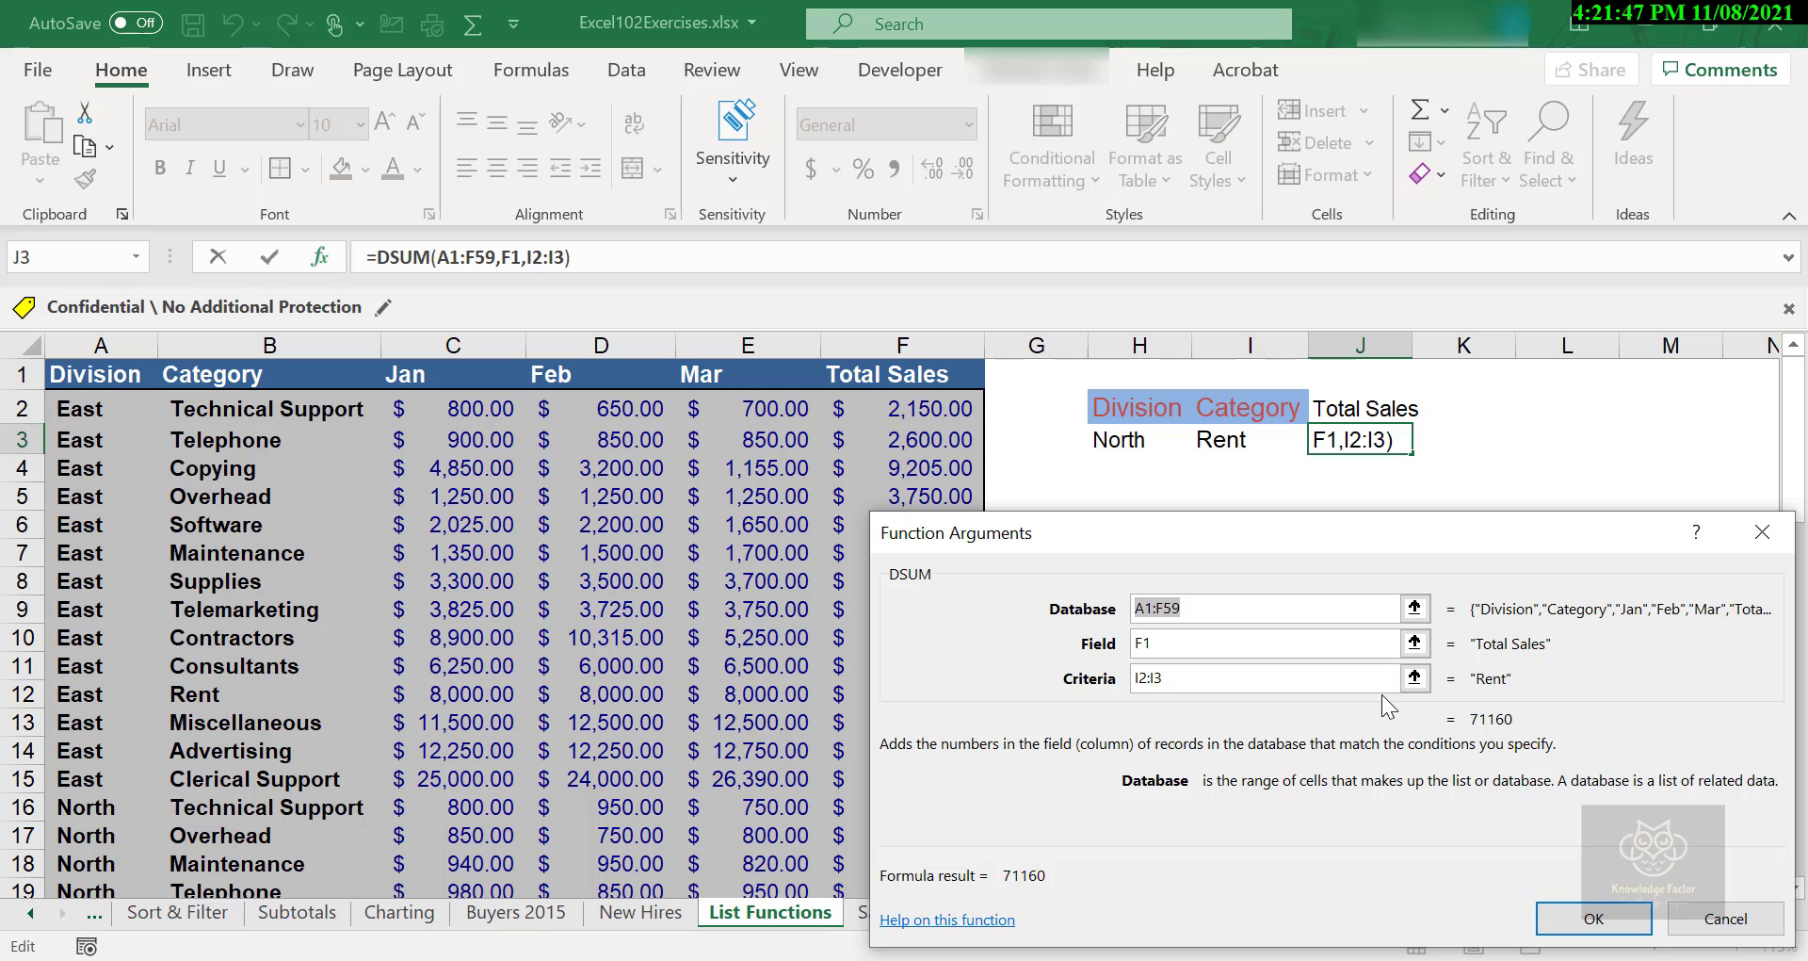
pyautogui.click(1140, 677)
pyautogui.press('BackSpace')
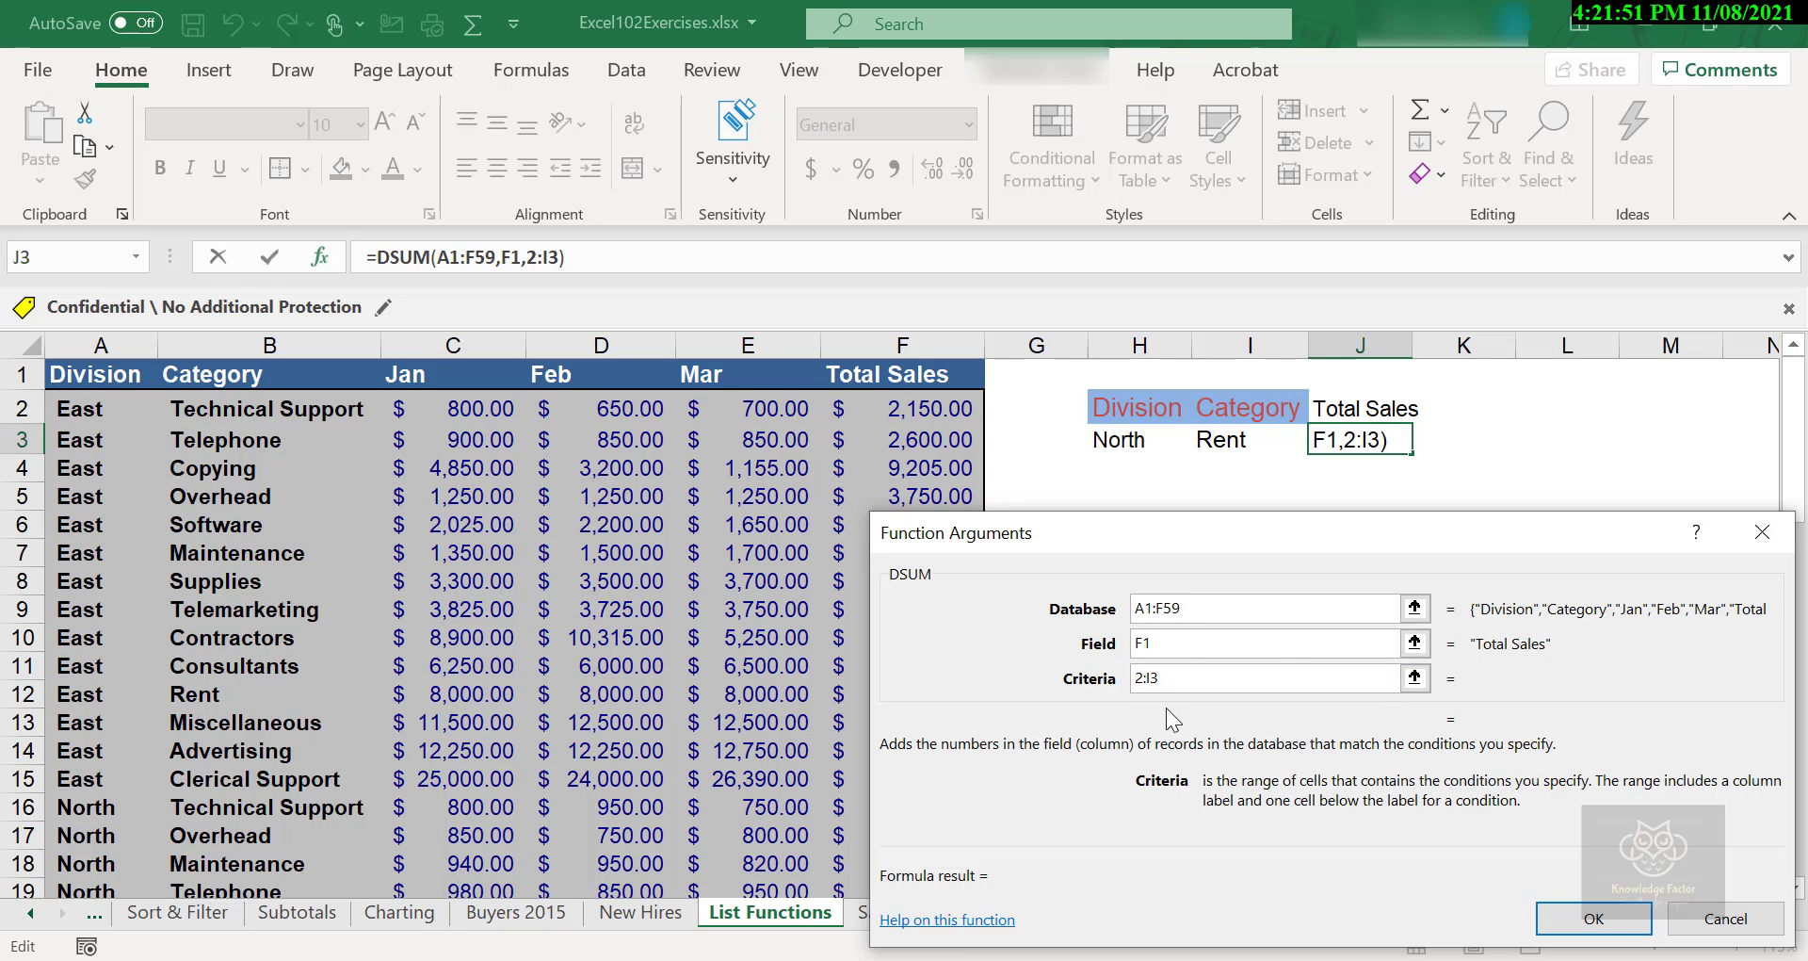
pyautogui.write('H')
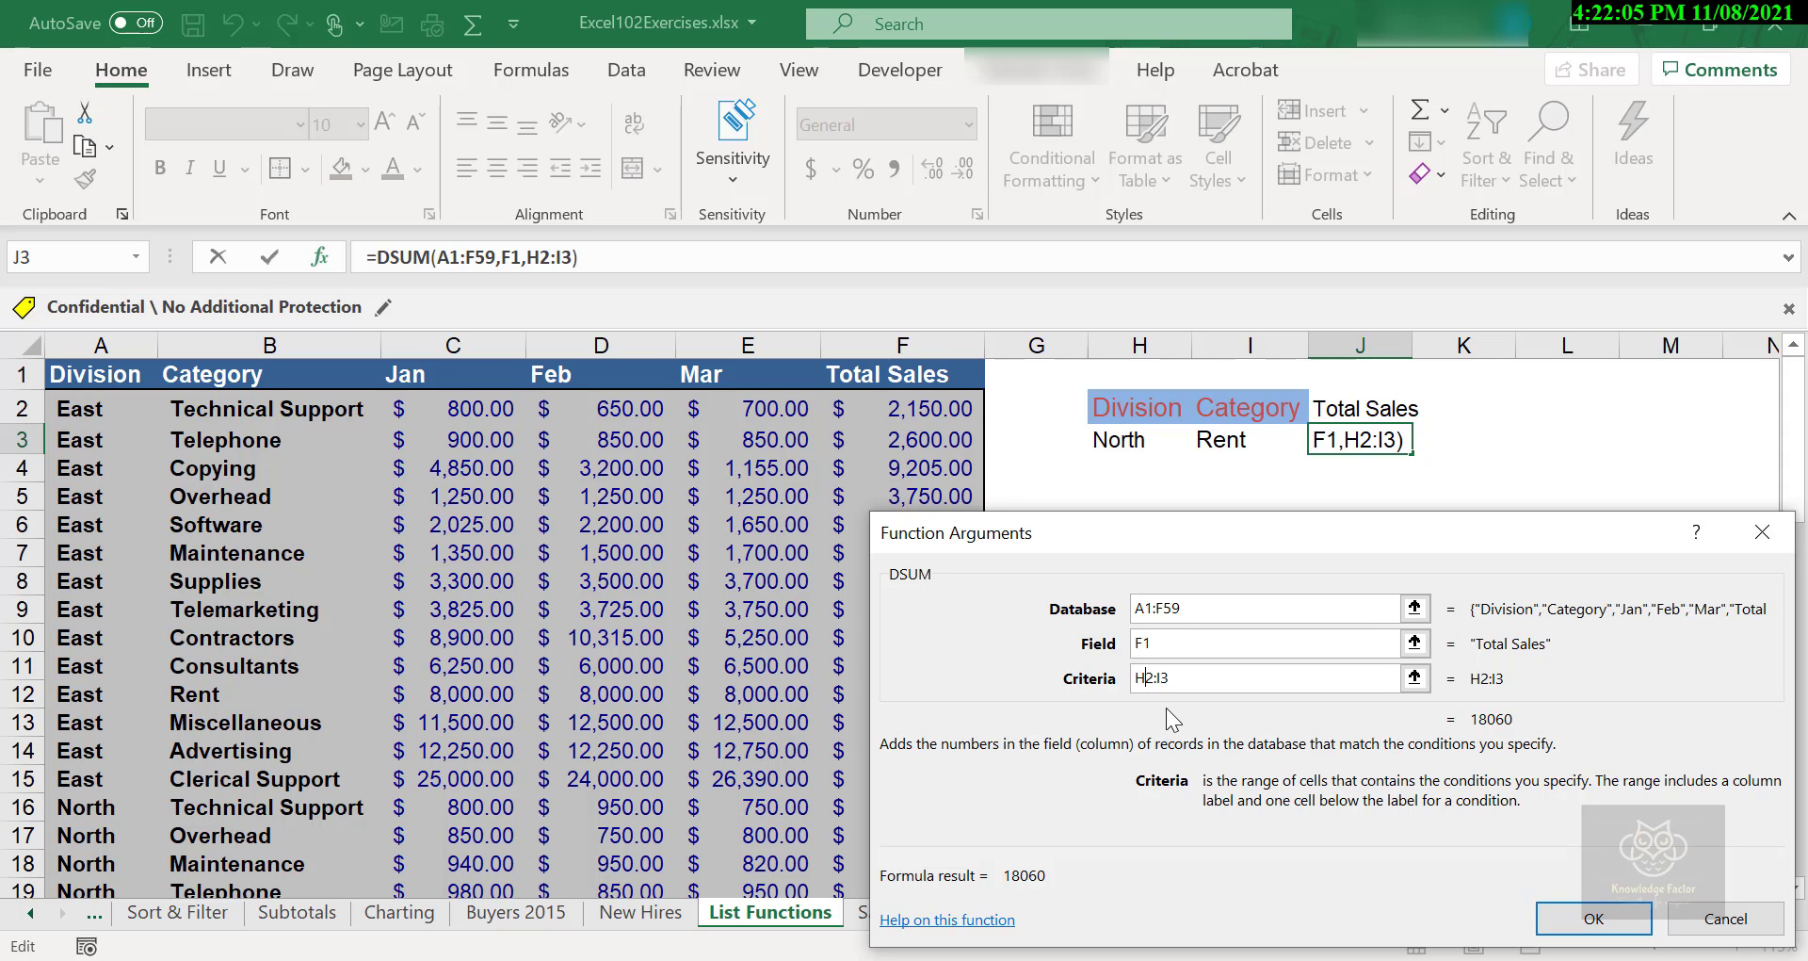
pyautogui.click(1592, 918)
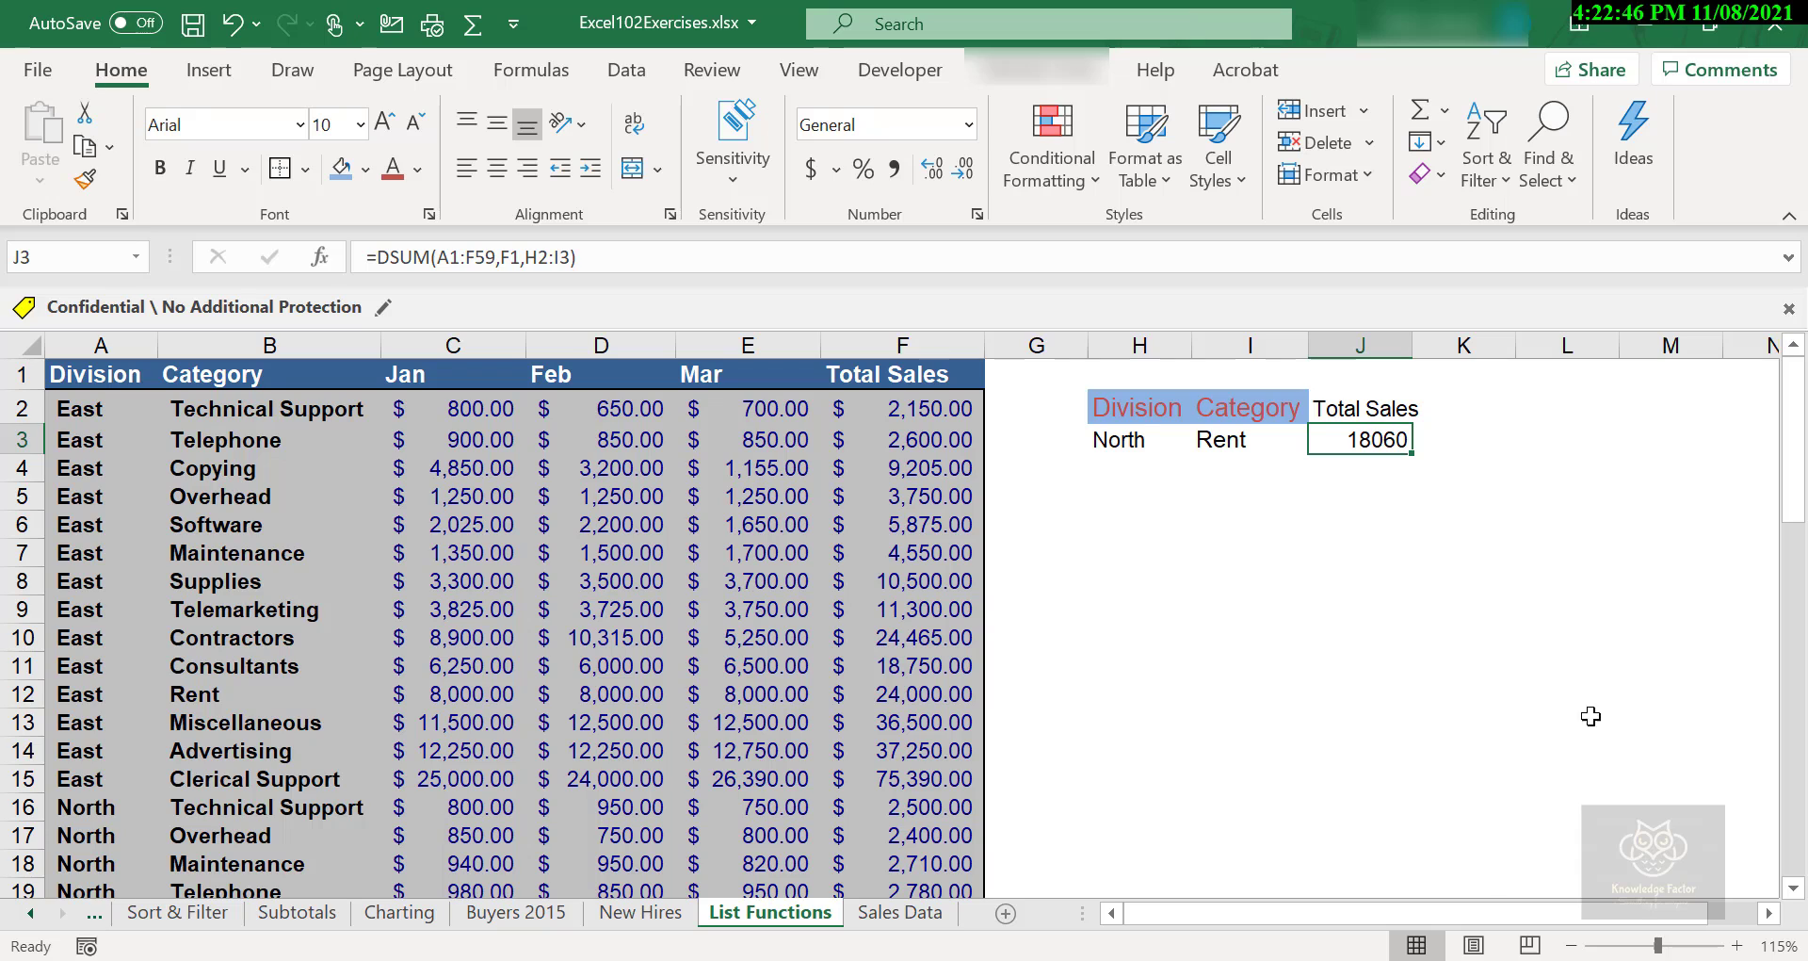
# - Extend the criteria argument of the J3 DSUM function to H2:I4
pyautogui.click(321, 256)
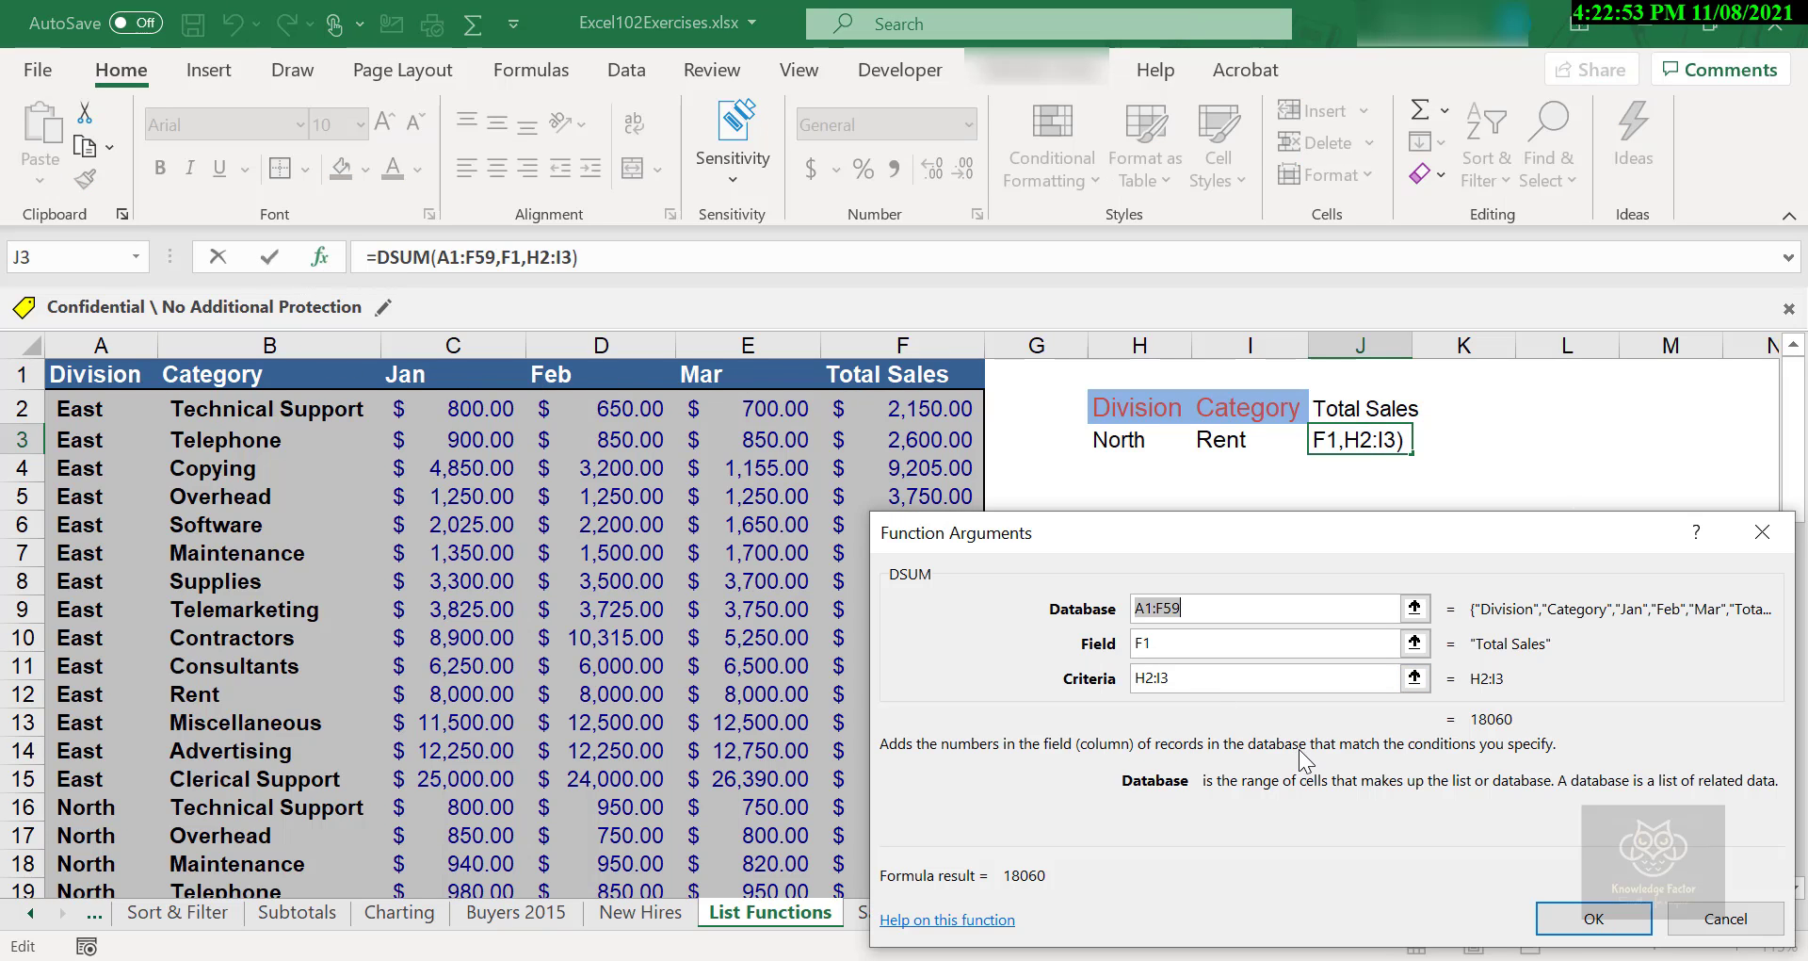
pyautogui.click(1173, 679)
pyautogui.press('BackSpace')
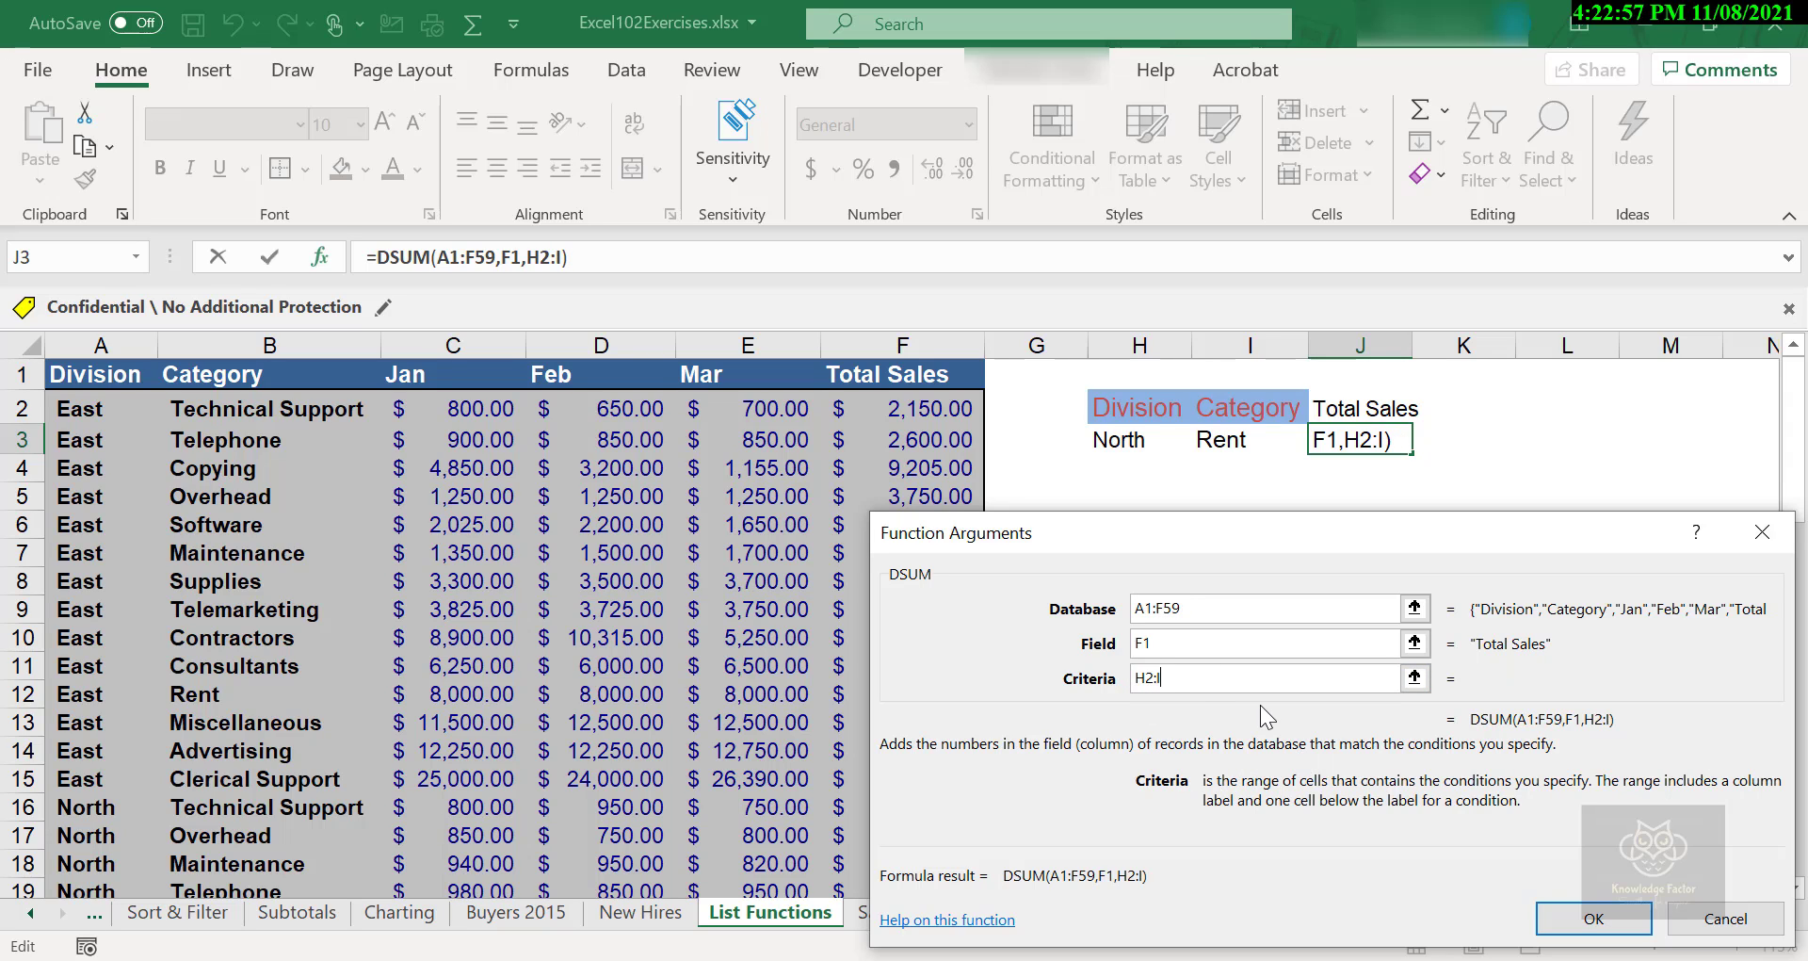
pyautogui.write('4')
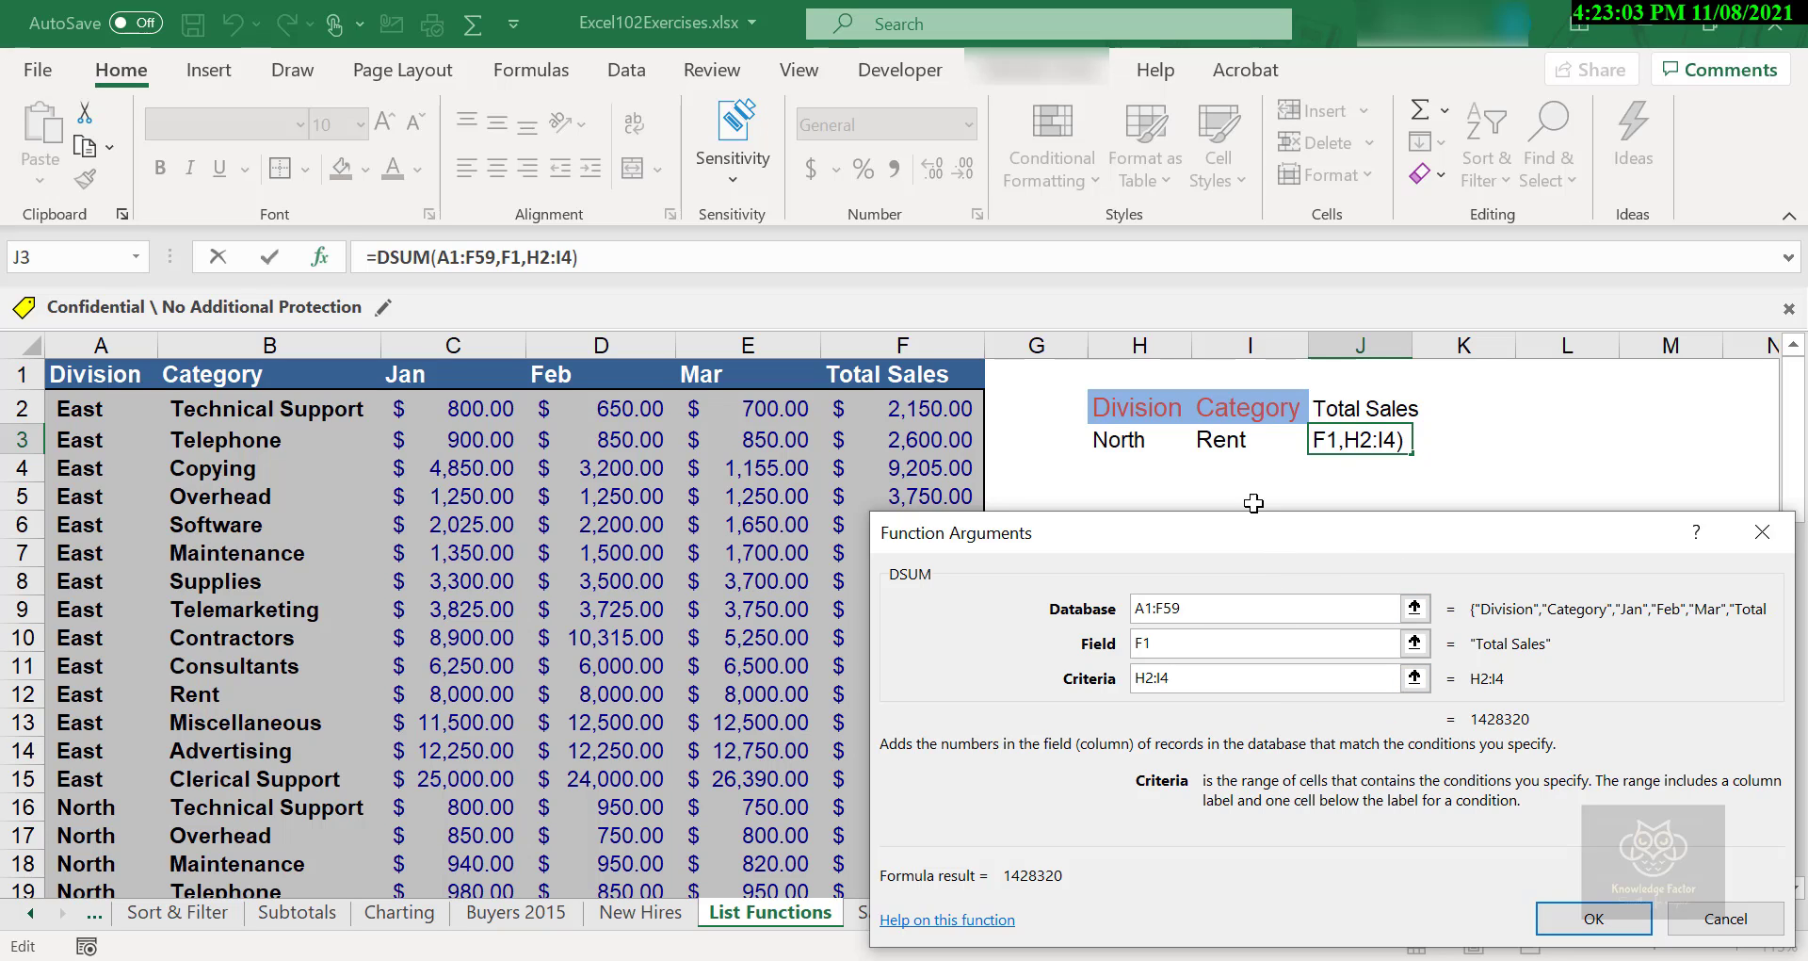
pyautogui.click(1595, 923)
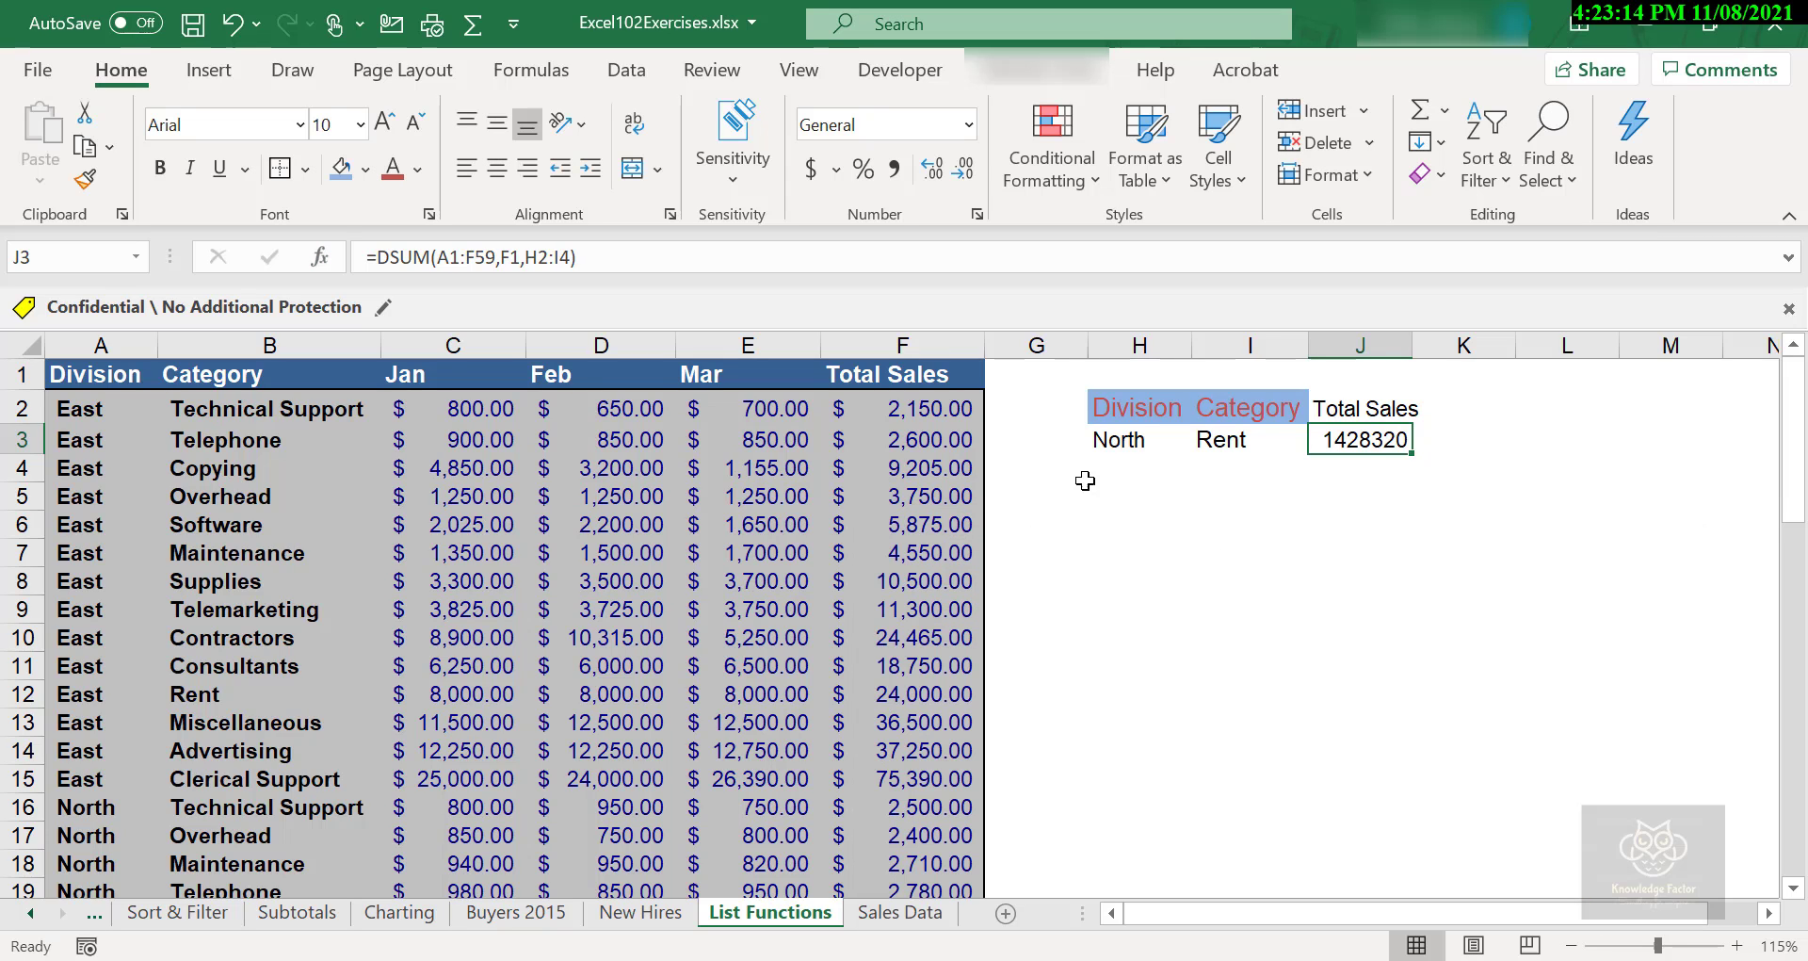
# - Add a second criteria row with North in H4 and Software in I4
pyautogui.moveTo(1165, 467); pyautogui.dragTo(1279, 476)
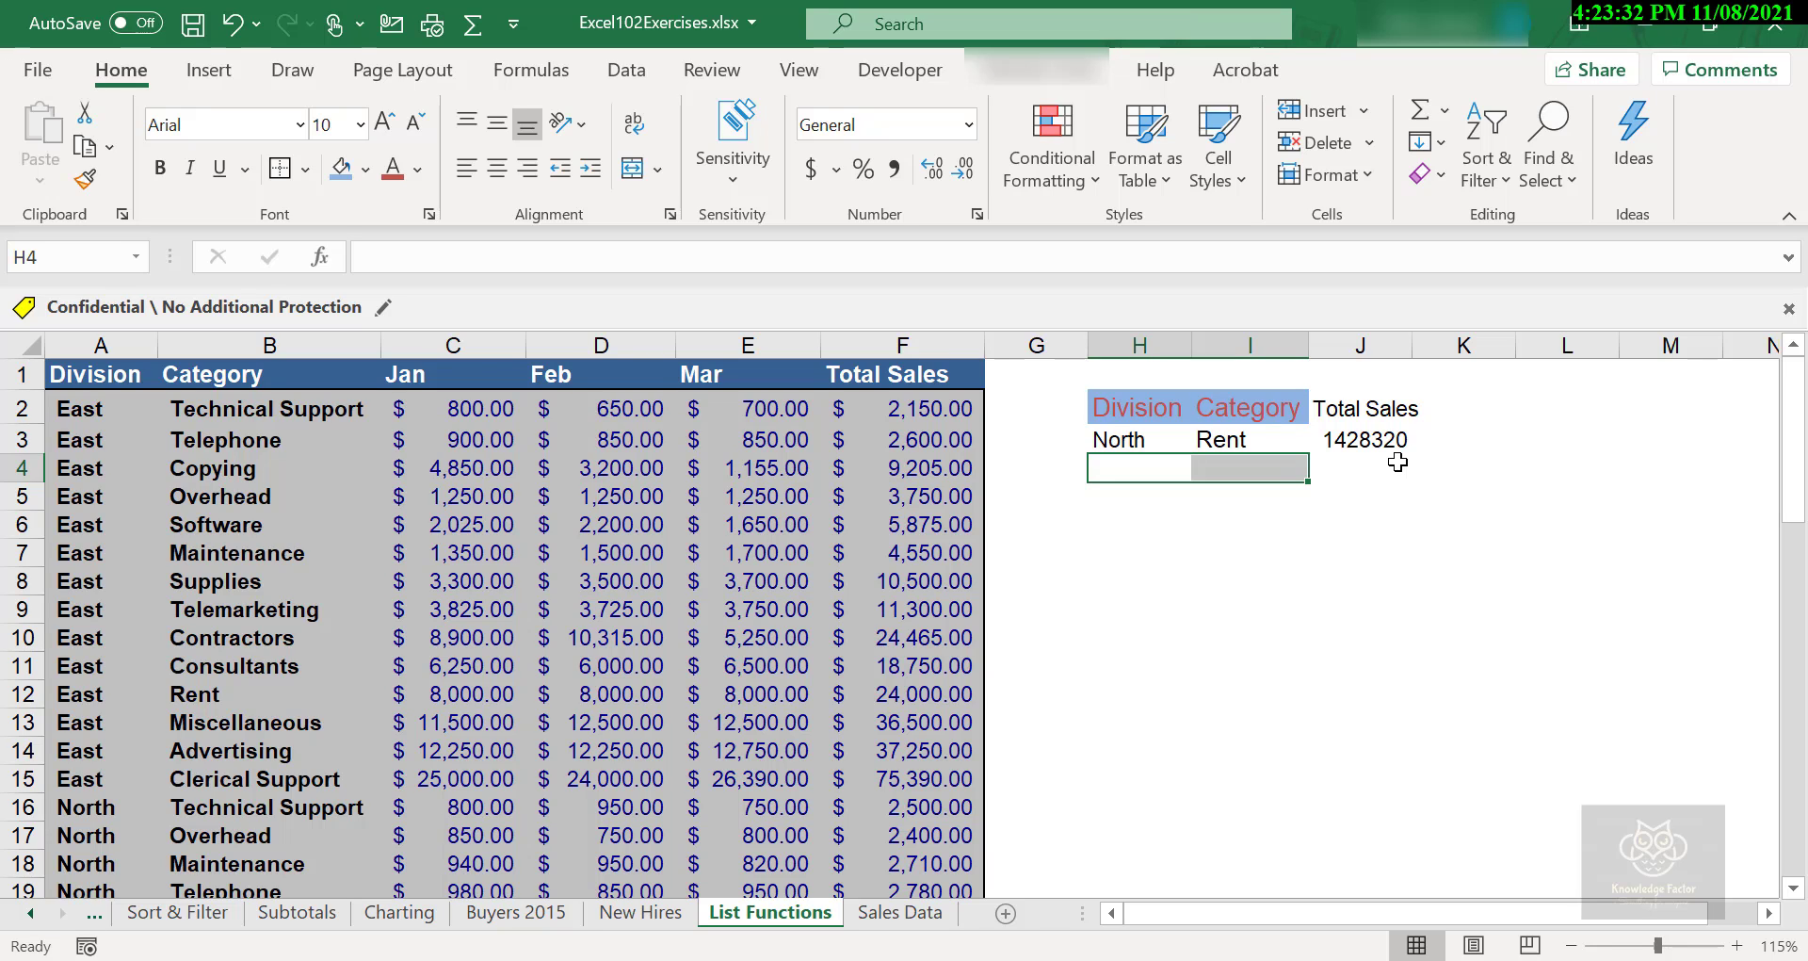
pyautogui.click(1123, 463)
pyautogui.write('North')
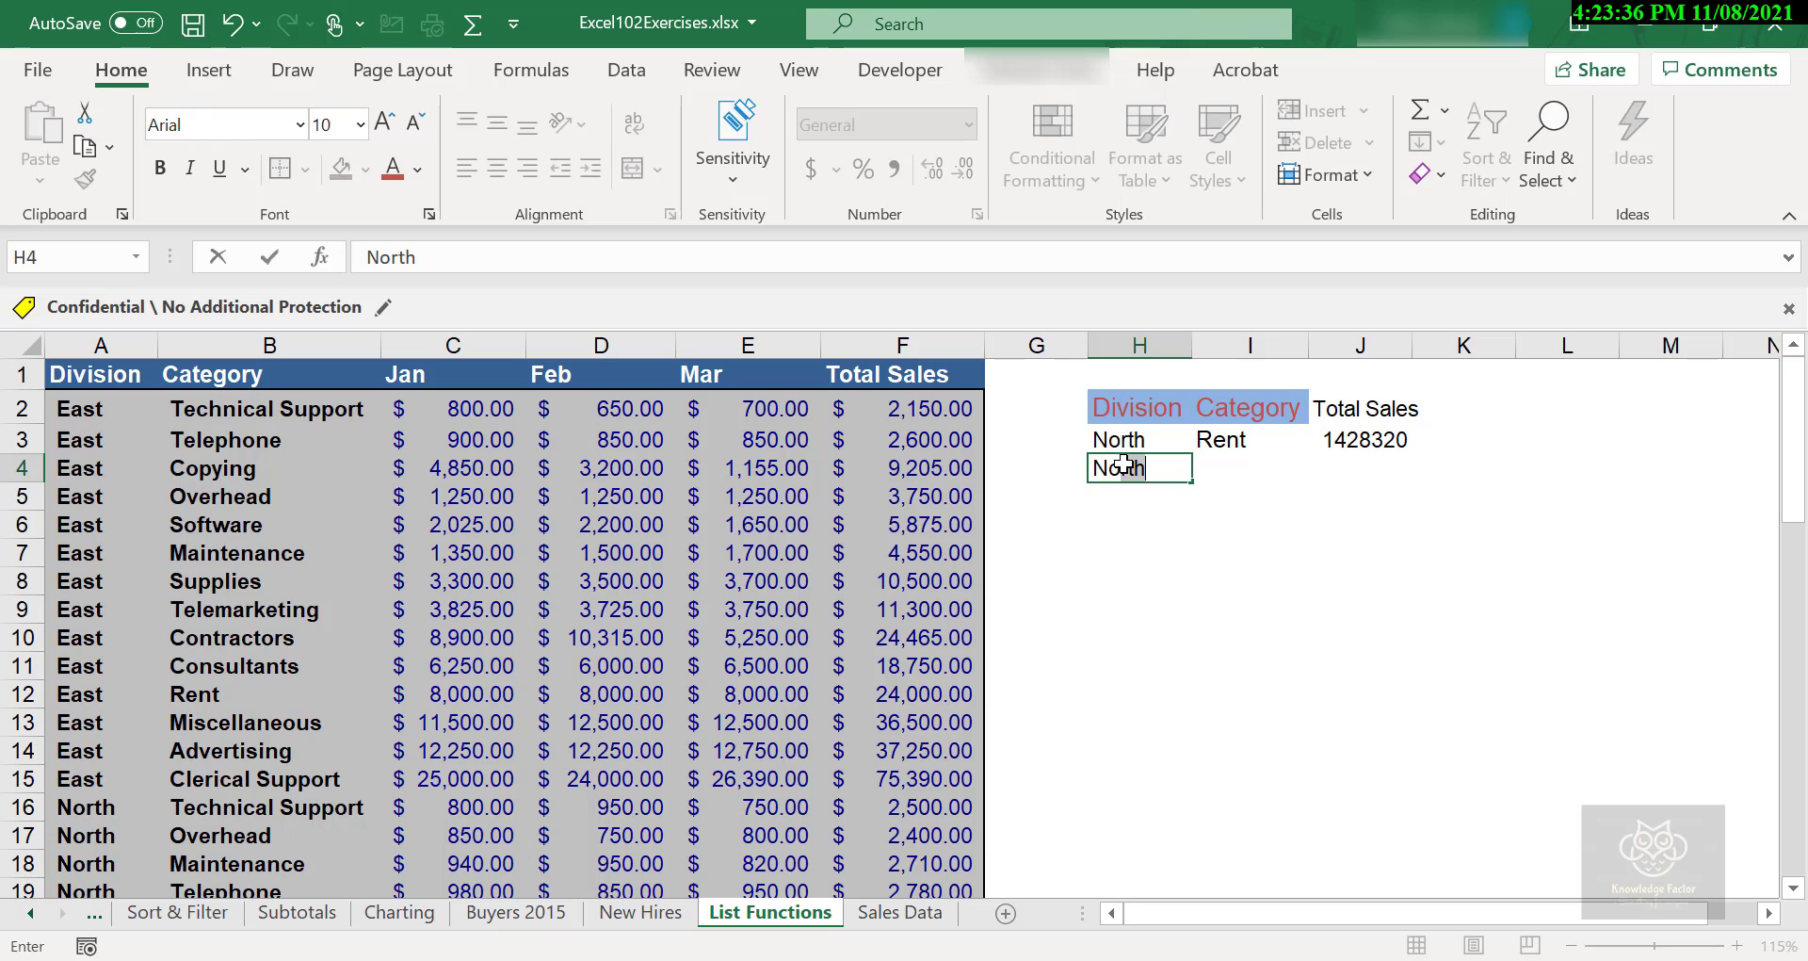
pyautogui.press('Tab')
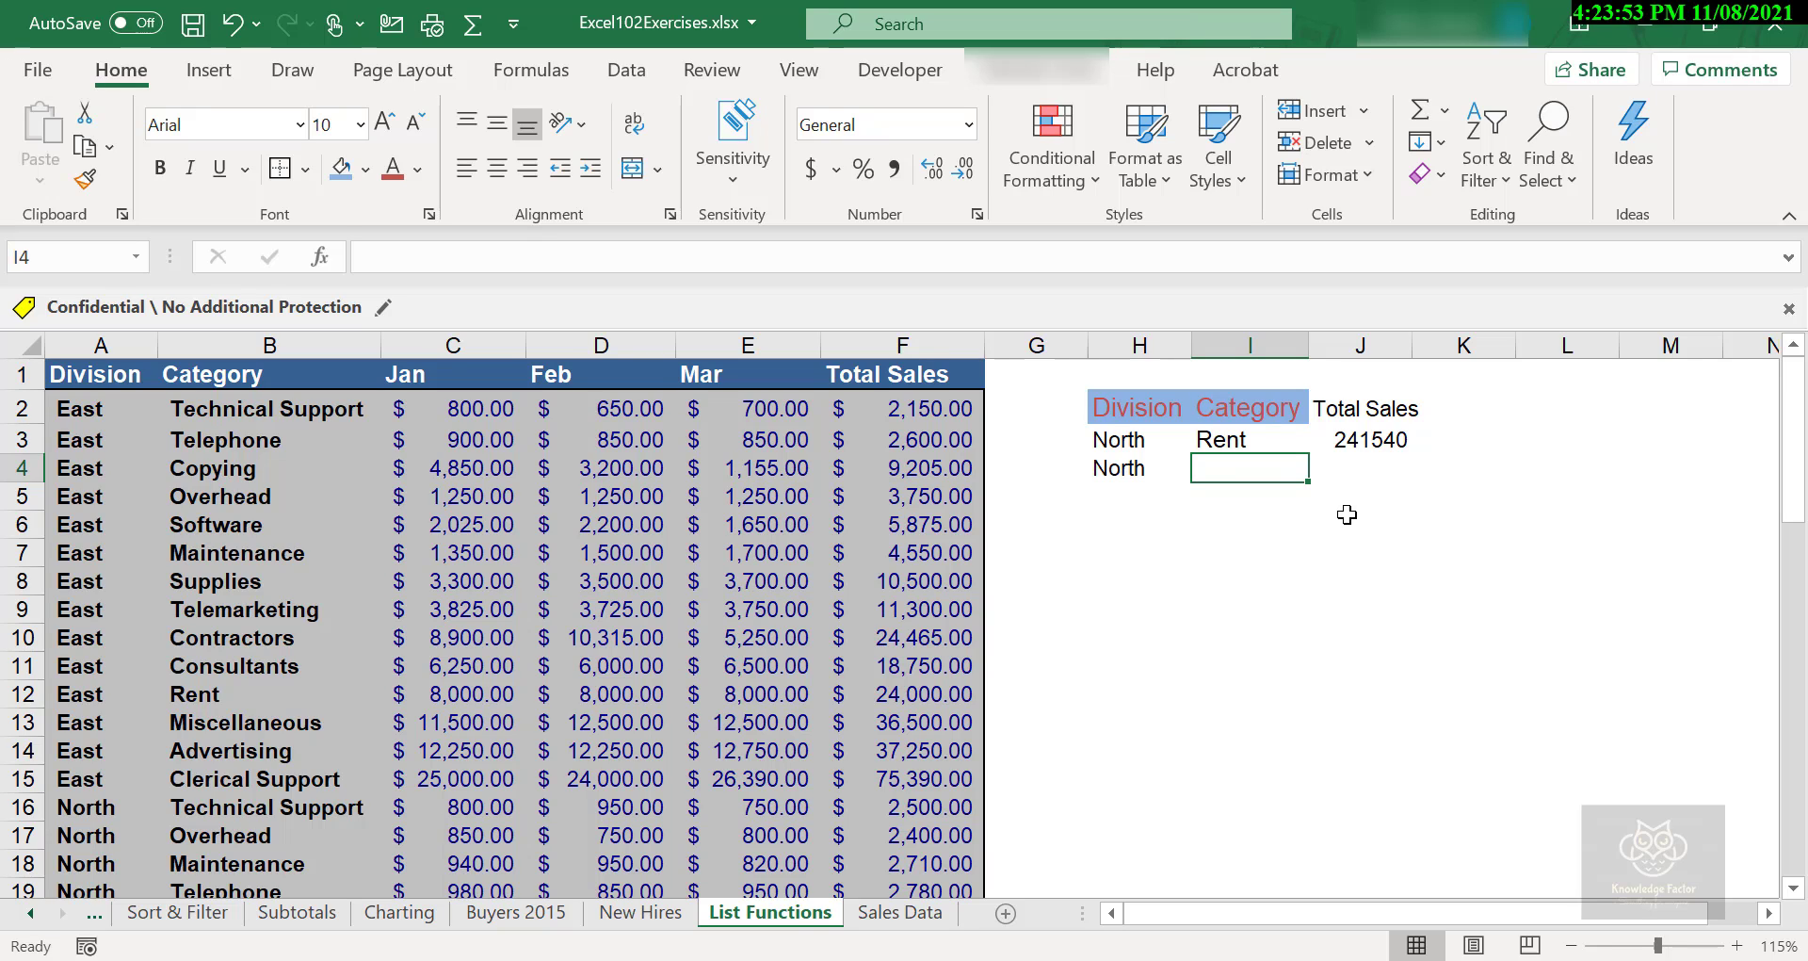
pyautogui.write('Software')
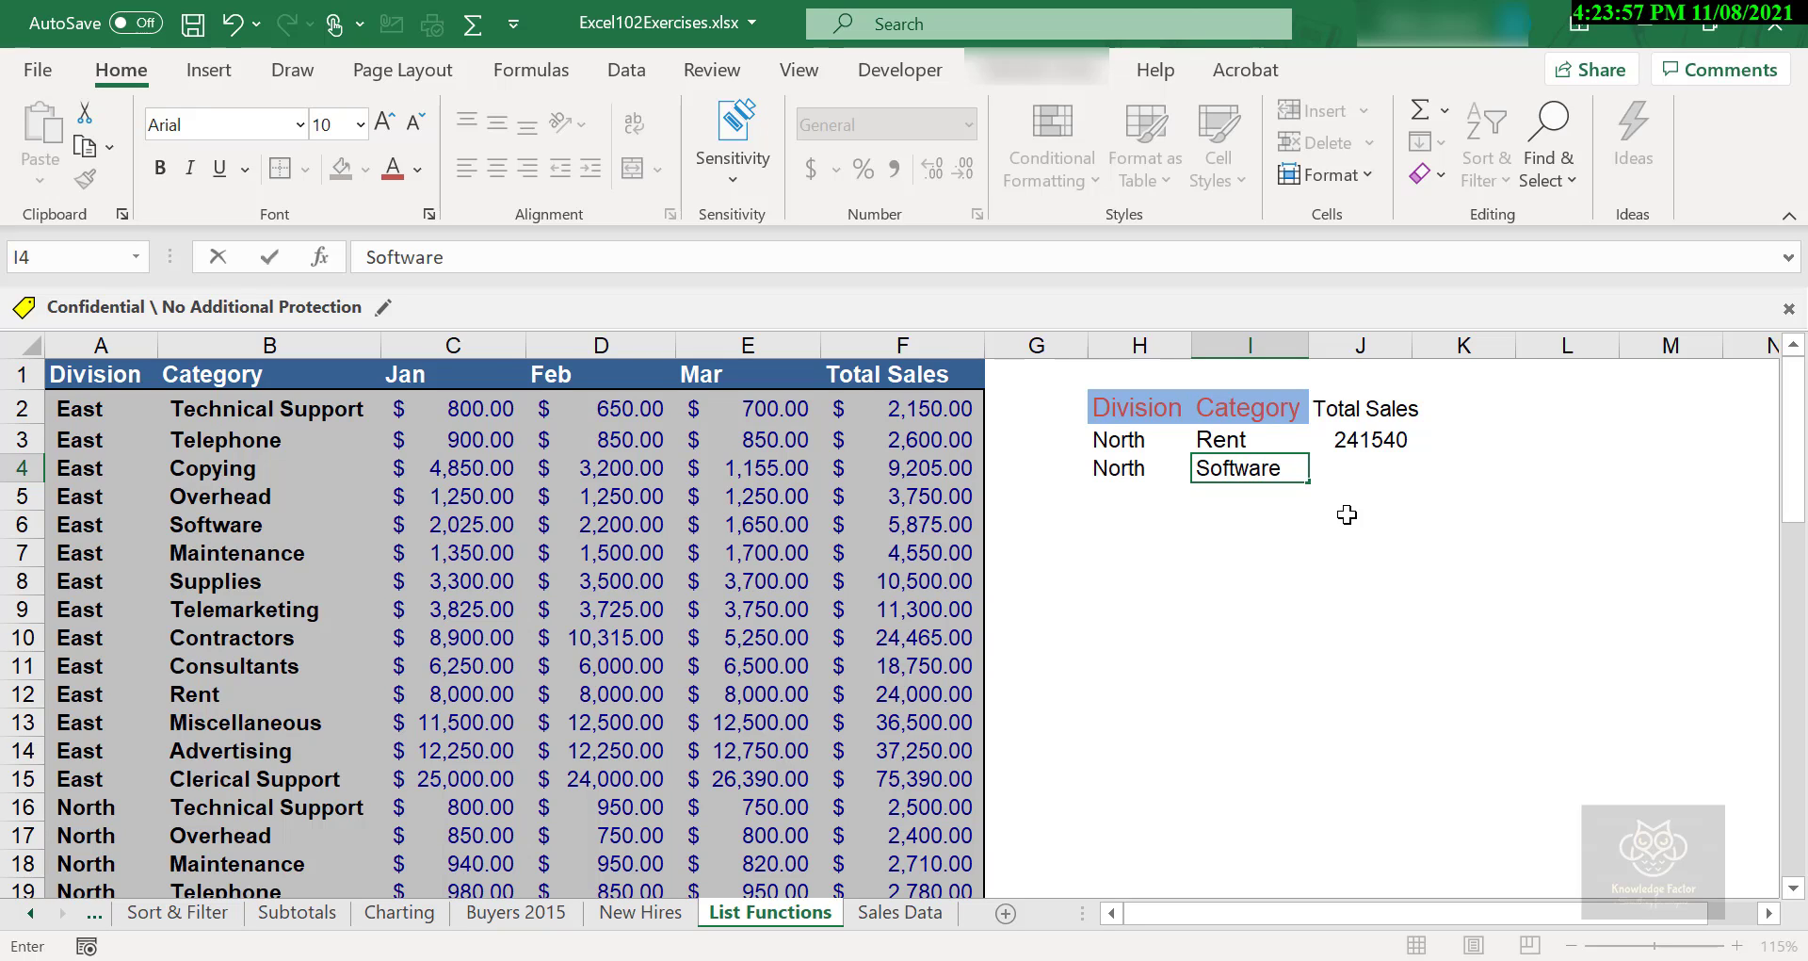
pyautogui.press('Return')
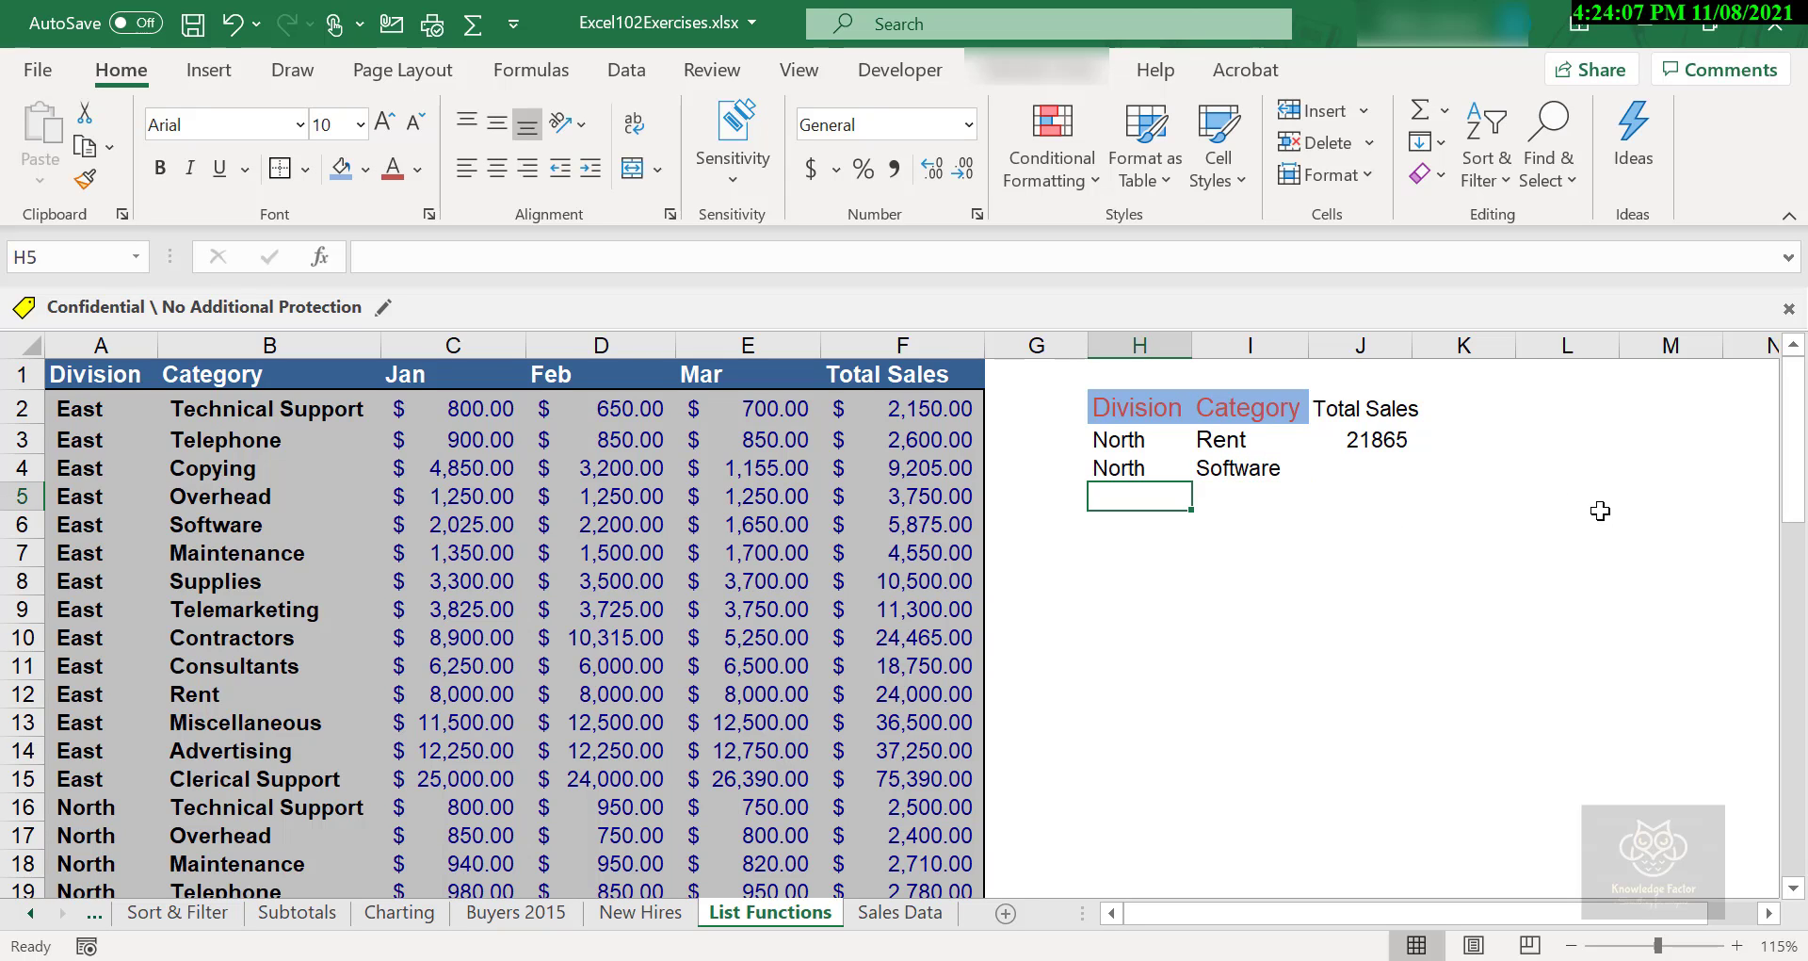